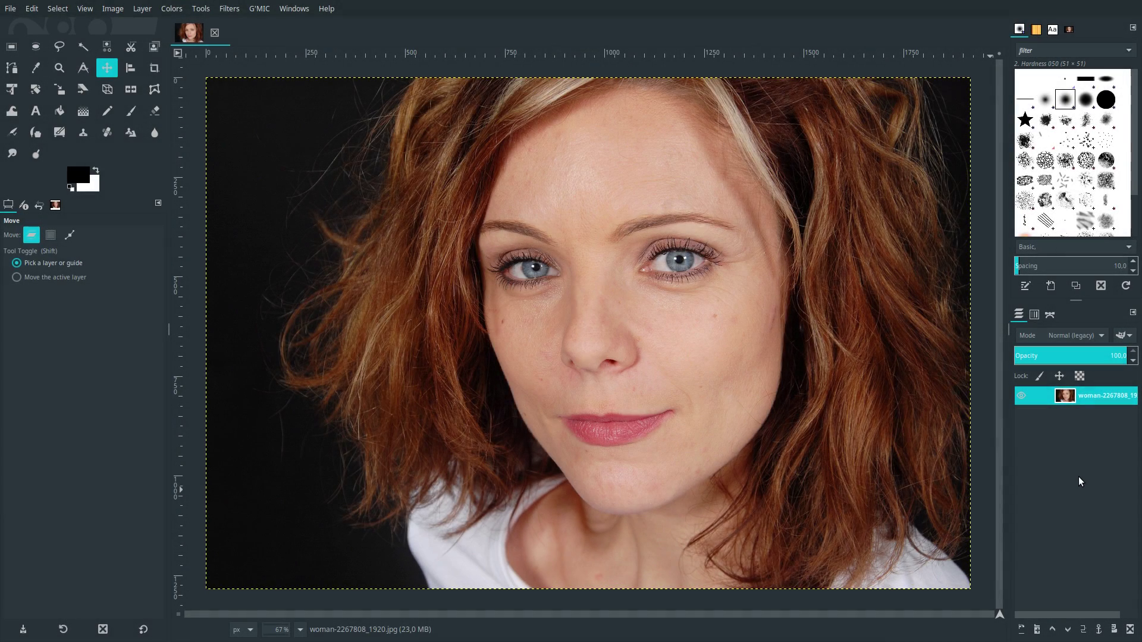
Duplicate the portrait layer three times, hide the top and bottom copies, and select the second layer.
left_click(1083, 629)
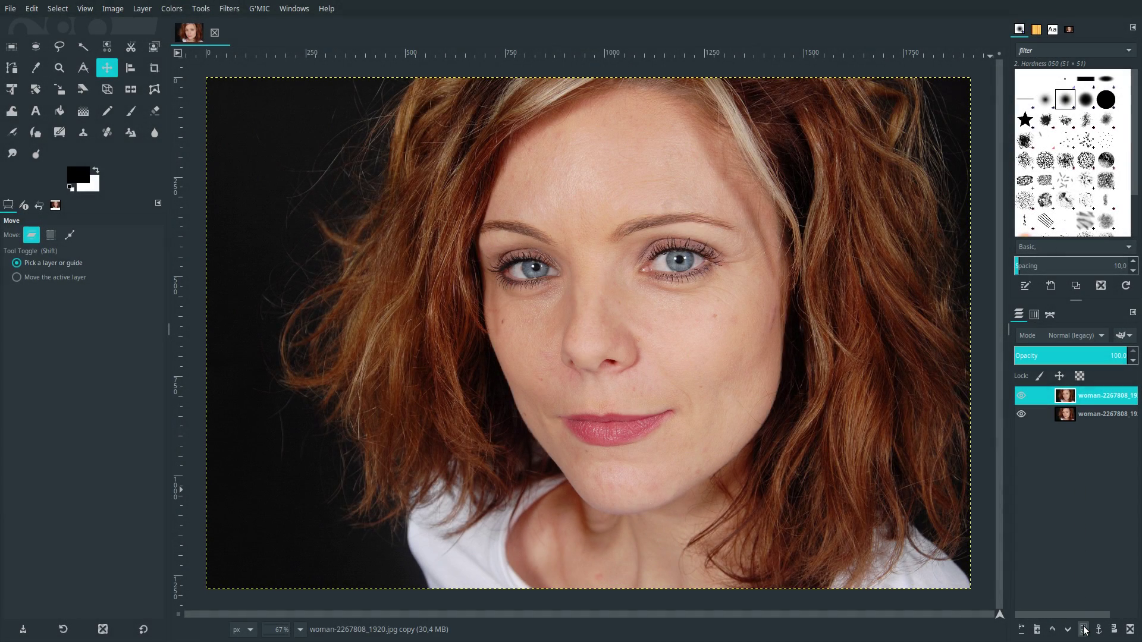
left_click(1083, 630)
left_click(1082, 629)
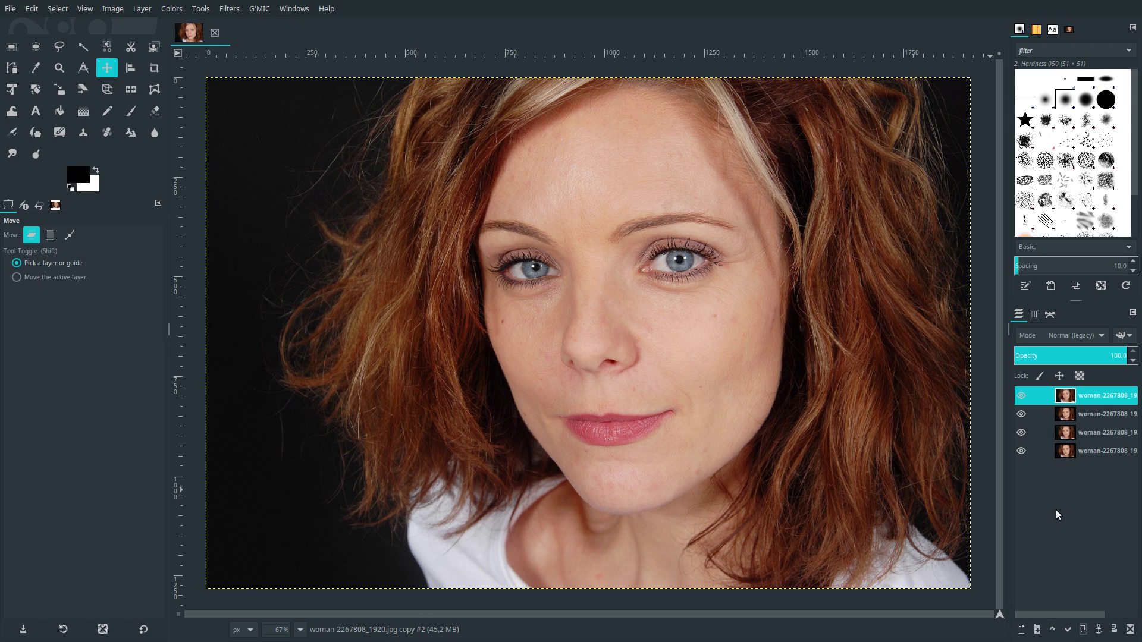
left_click(1021, 450)
left_click(1021, 395)
left_click(1060, 421)
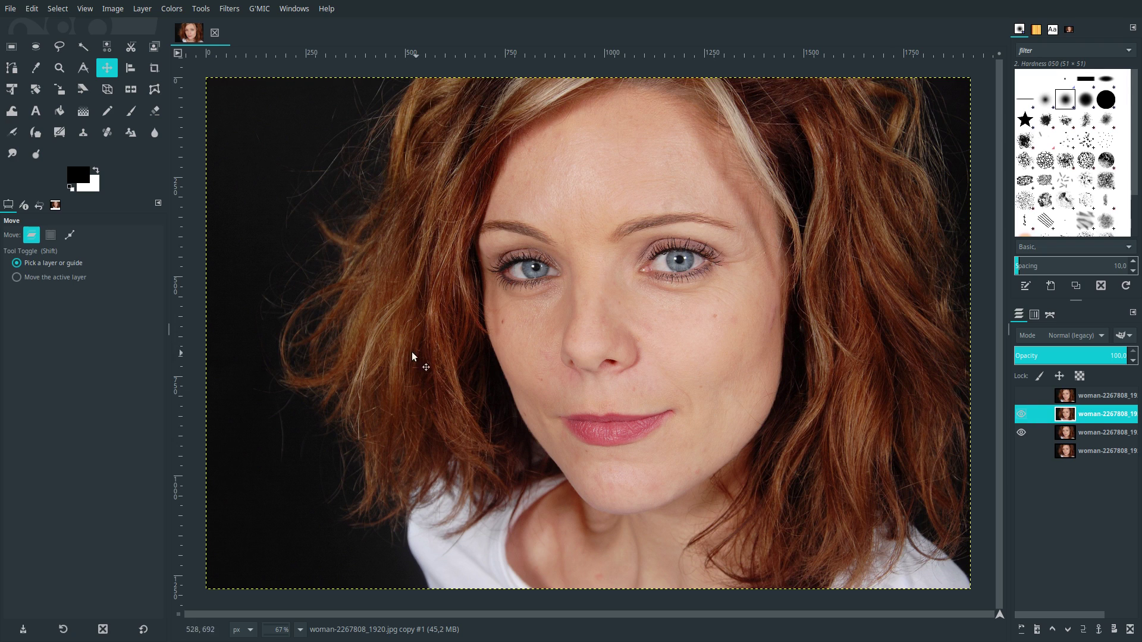
Apply a size-12 Gaussian blur to the second layer and make the top layer visible again.
left_click(229, 8)
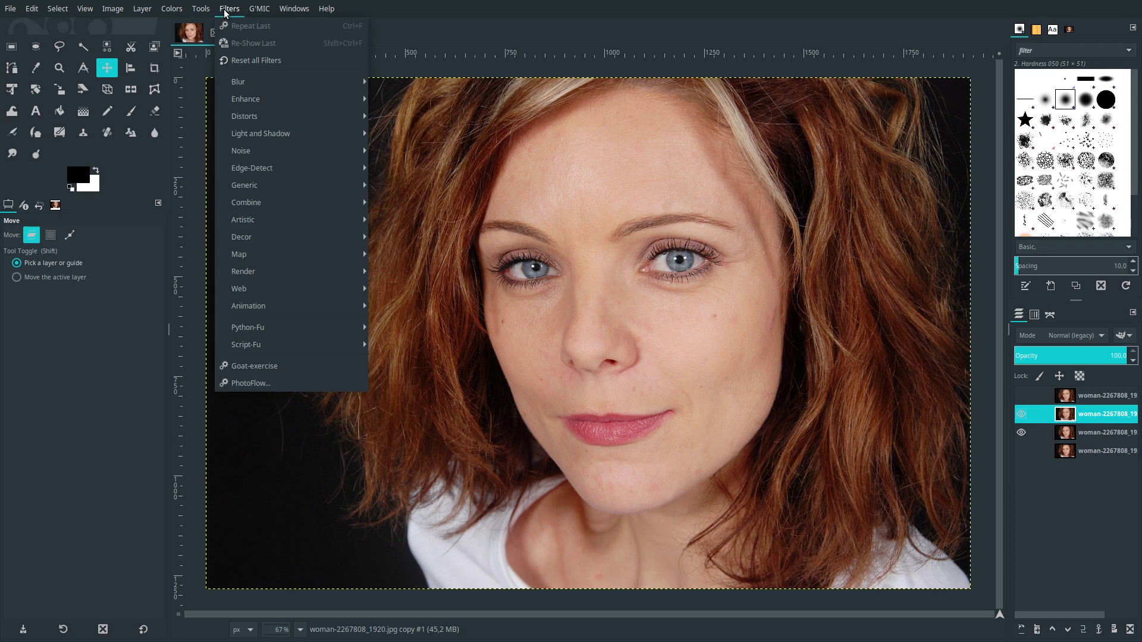
mouse_move(238, 81)
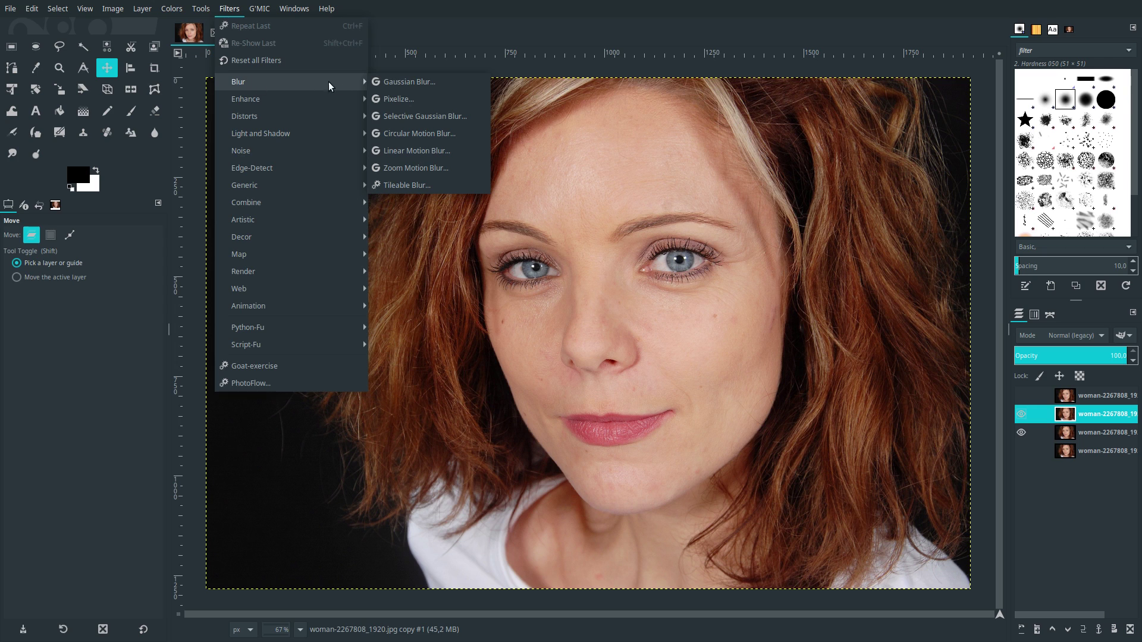
left_click(408, 83)
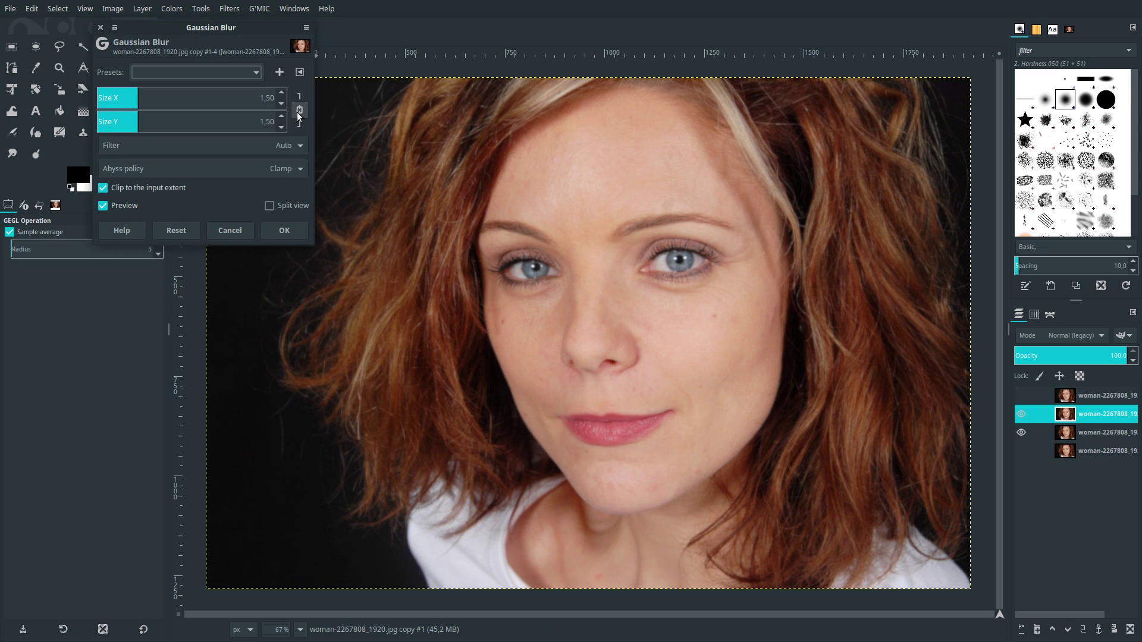
left_click(266, 100)
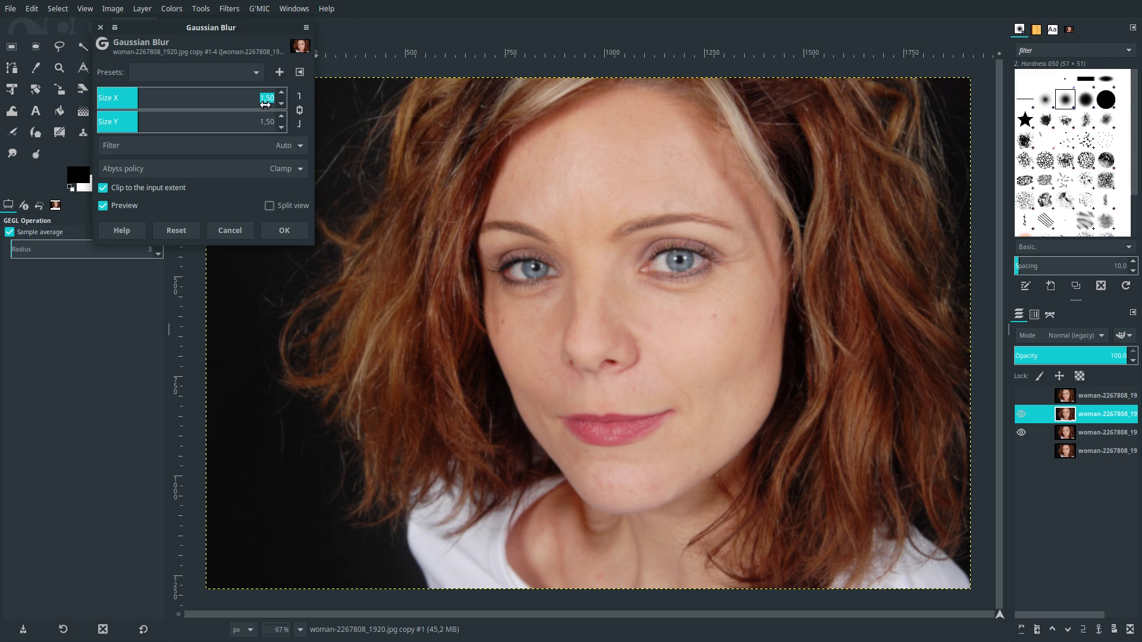
type("1")
type("2")
left_click(268, 121)
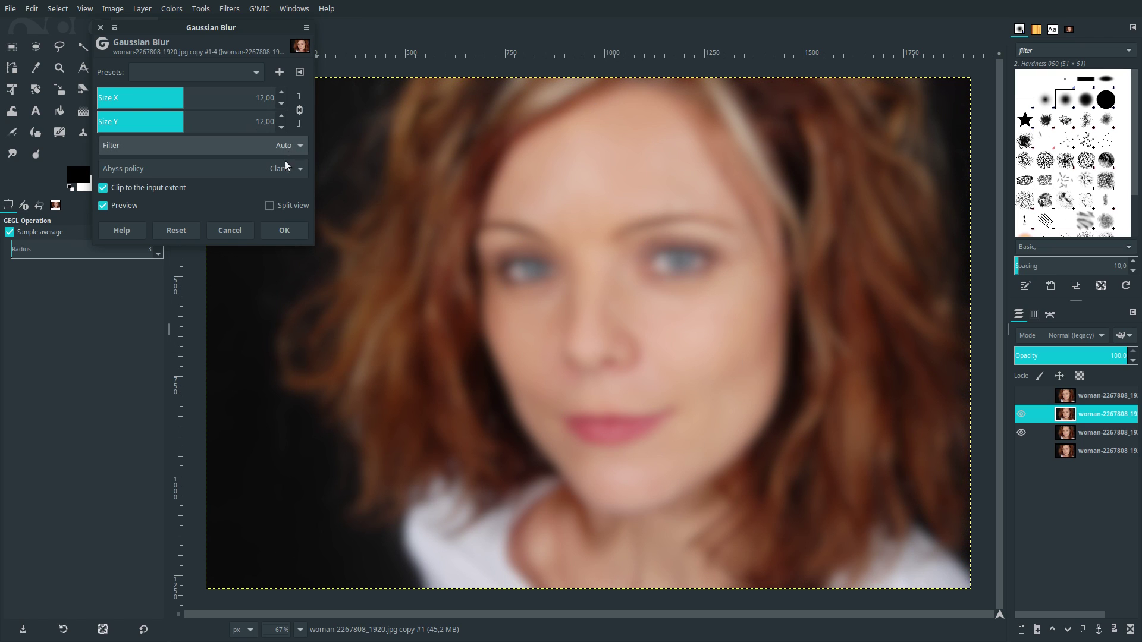
left_click(281, 231)
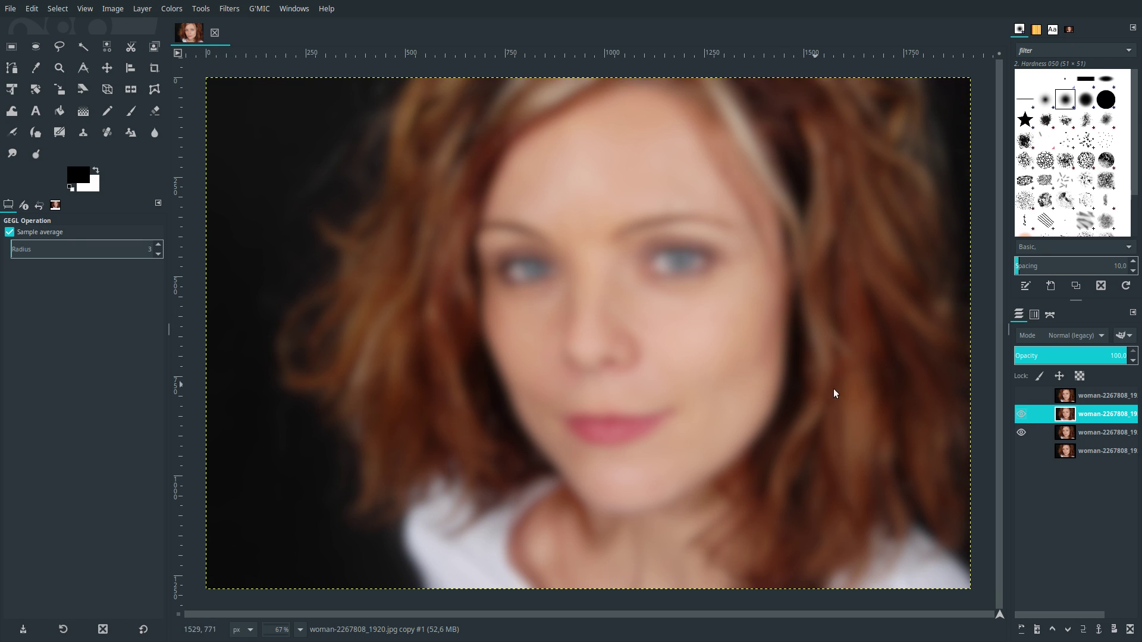
left_click(1024, 397)
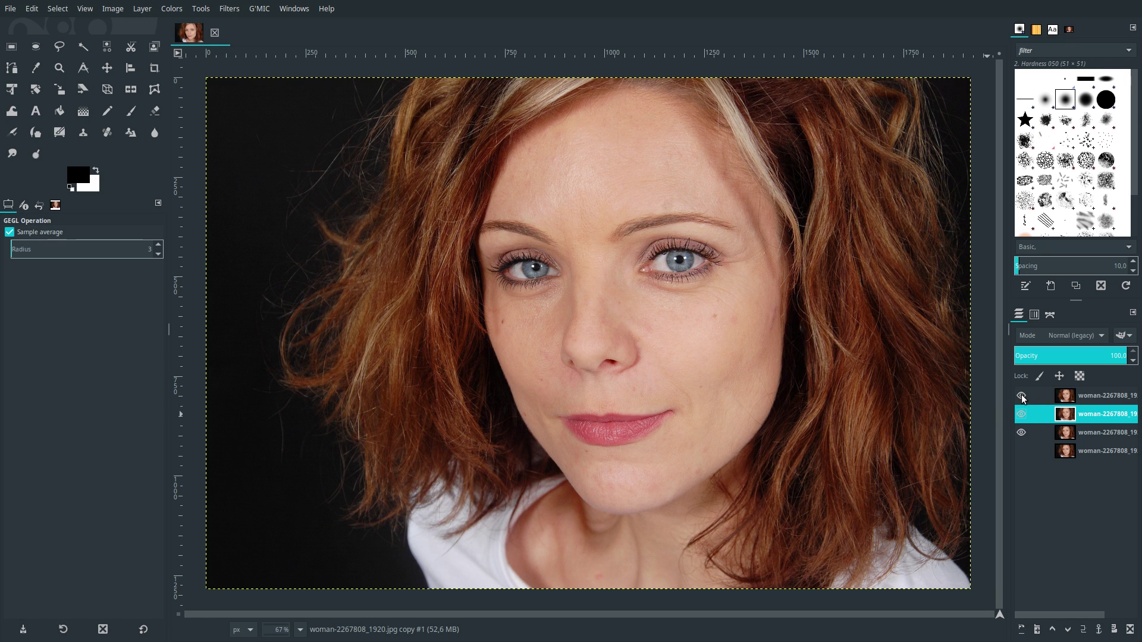
Set the top layer's Brightness-Contrast contrast to -50.
left_click(1068, 396)
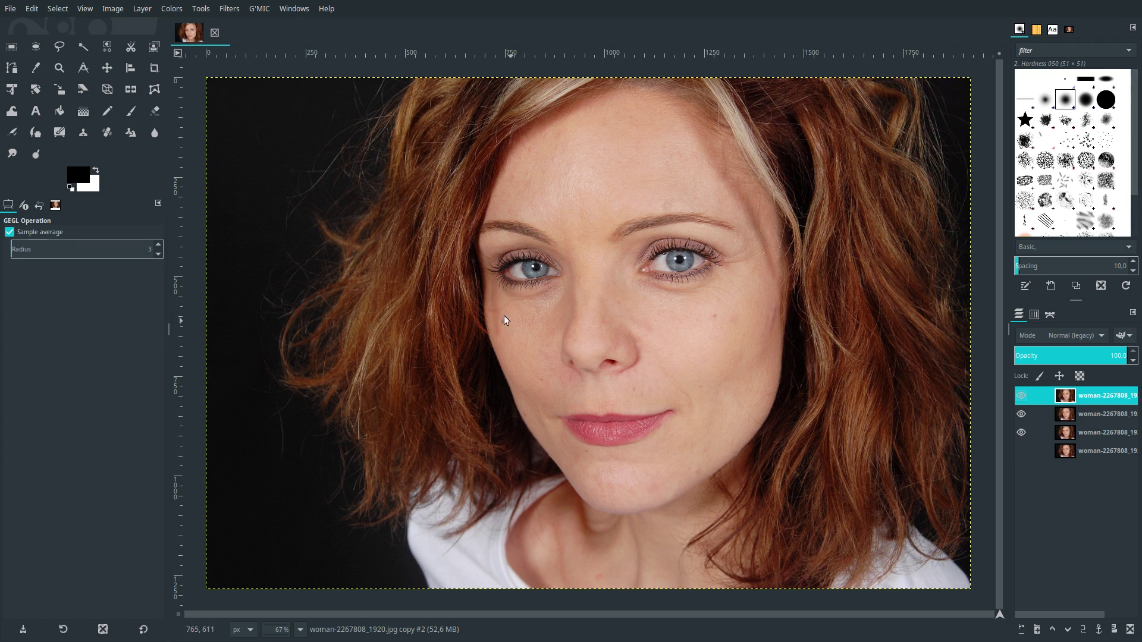
left_click(174, 11)
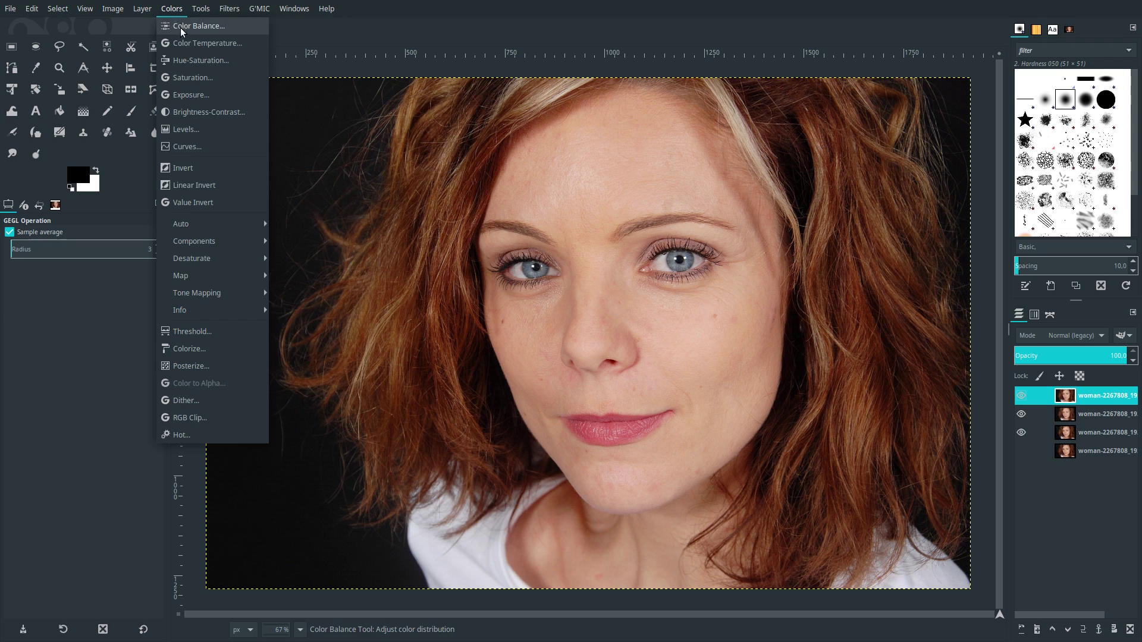
left_click(209, 111)
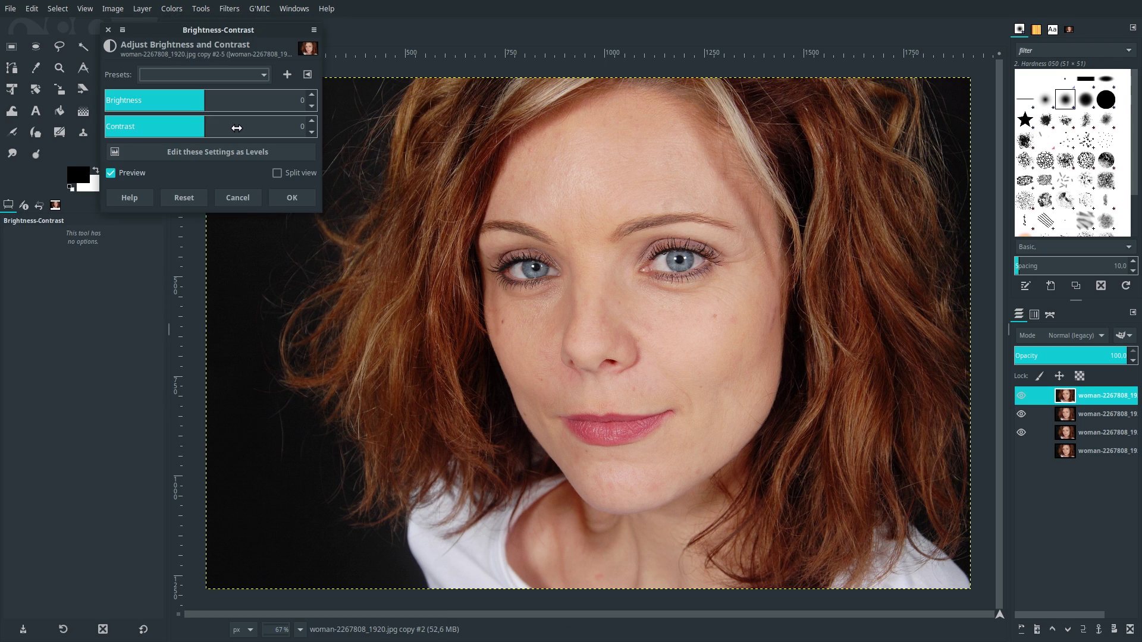
left_click(296, 126)
key("BackSpace")
type("0")
left_click(283, 199)
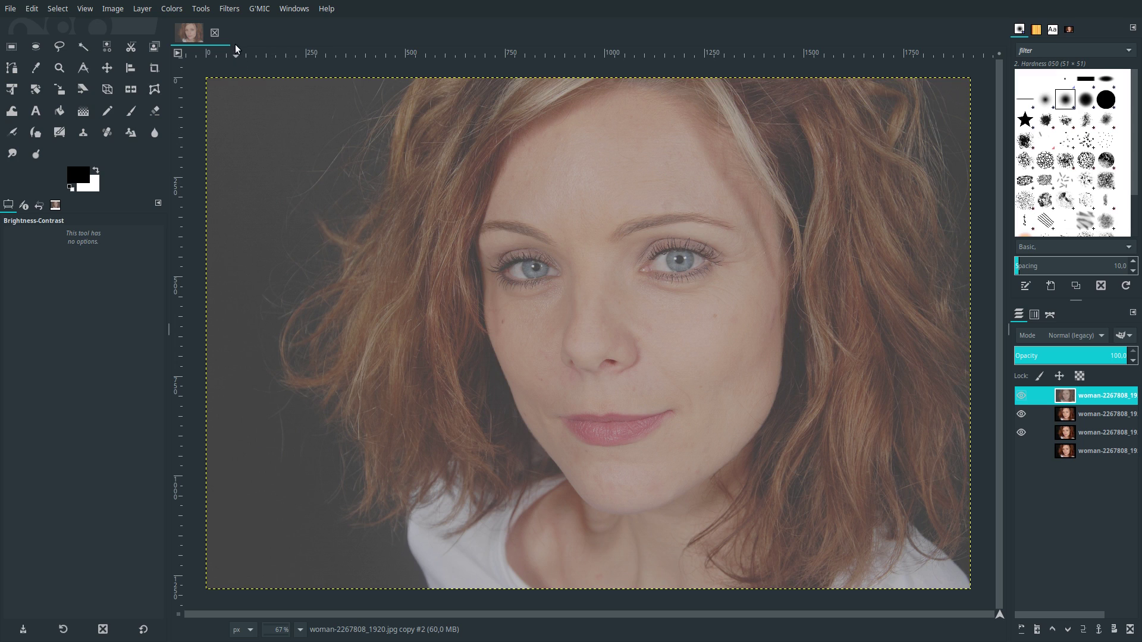
Apply the High Pass filter with Std. Dev. 12 to the top layer.
left_click(230, 9)
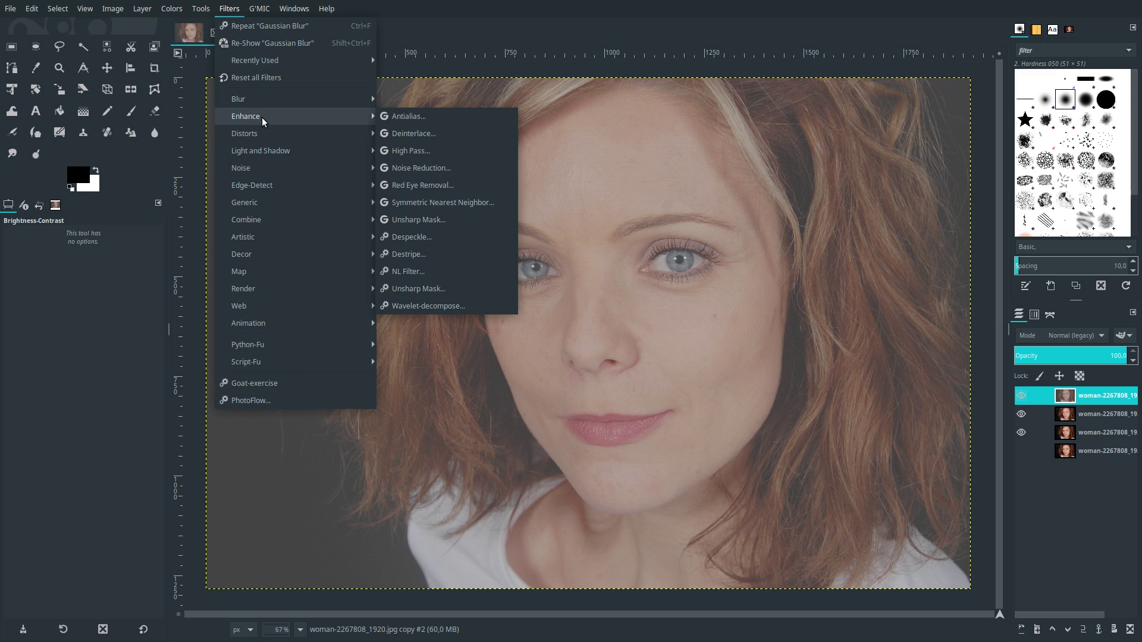
mouse_move(245, 116)
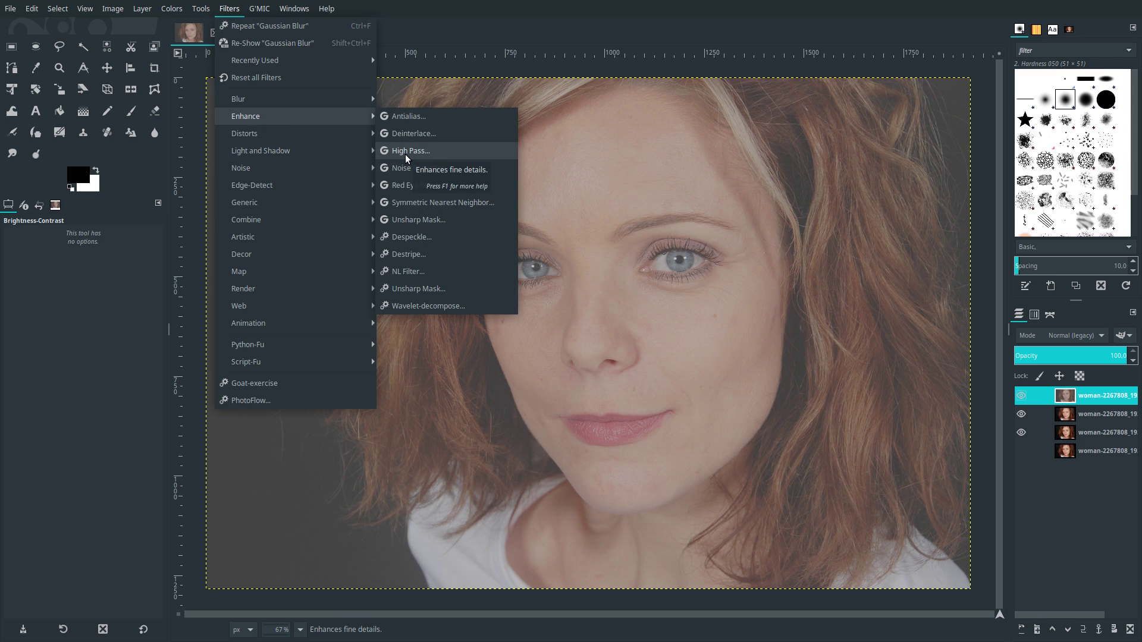
left_click(405, 152)
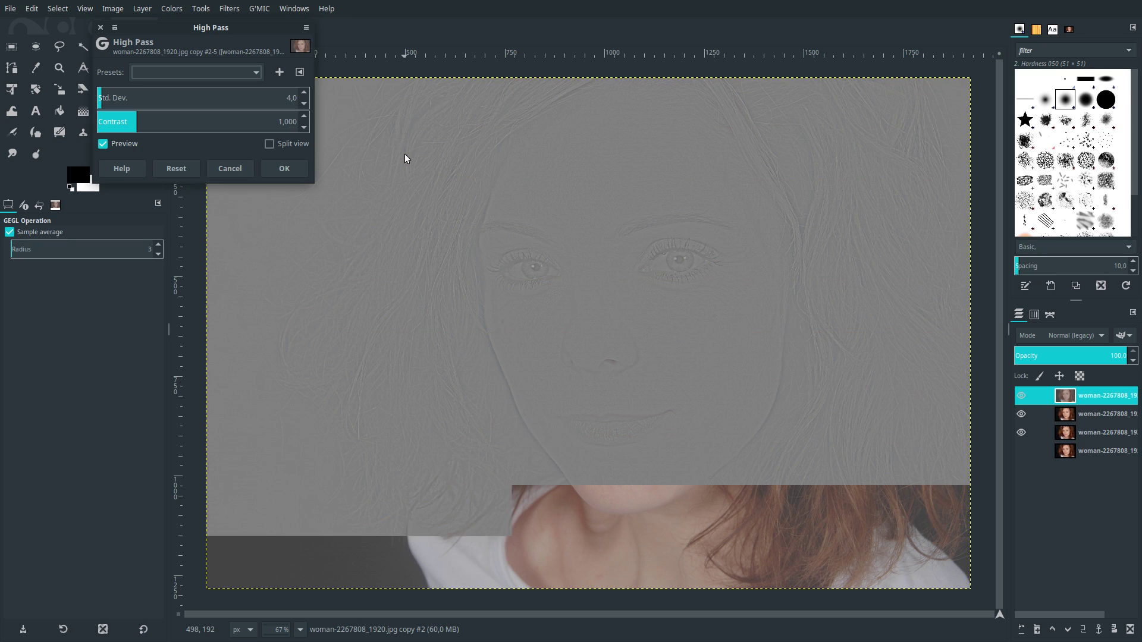
left_click(290, 99)
type("12")
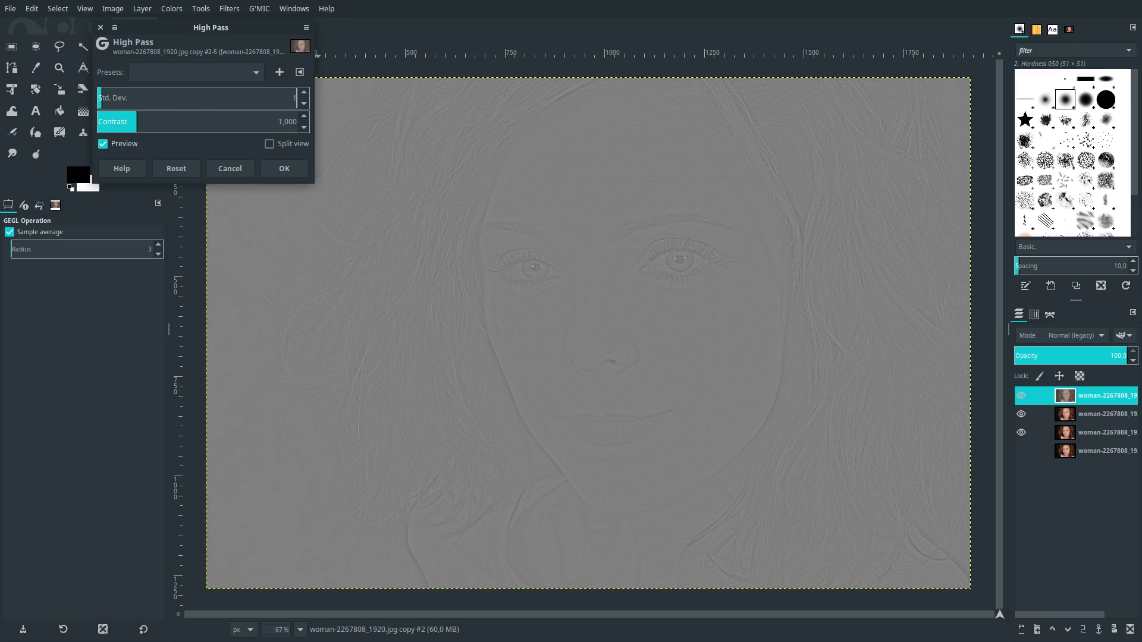
left_click(286, 170)
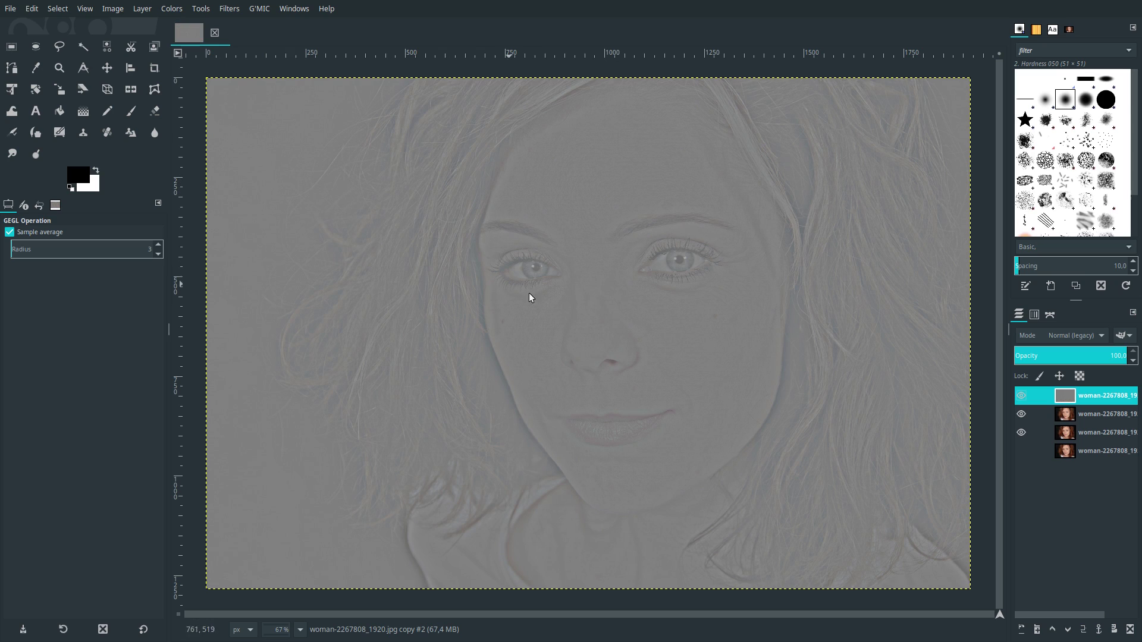
Set the high-pass top layer's blend mode to Linear light from the Default mode group.
left_click(1133, 340)
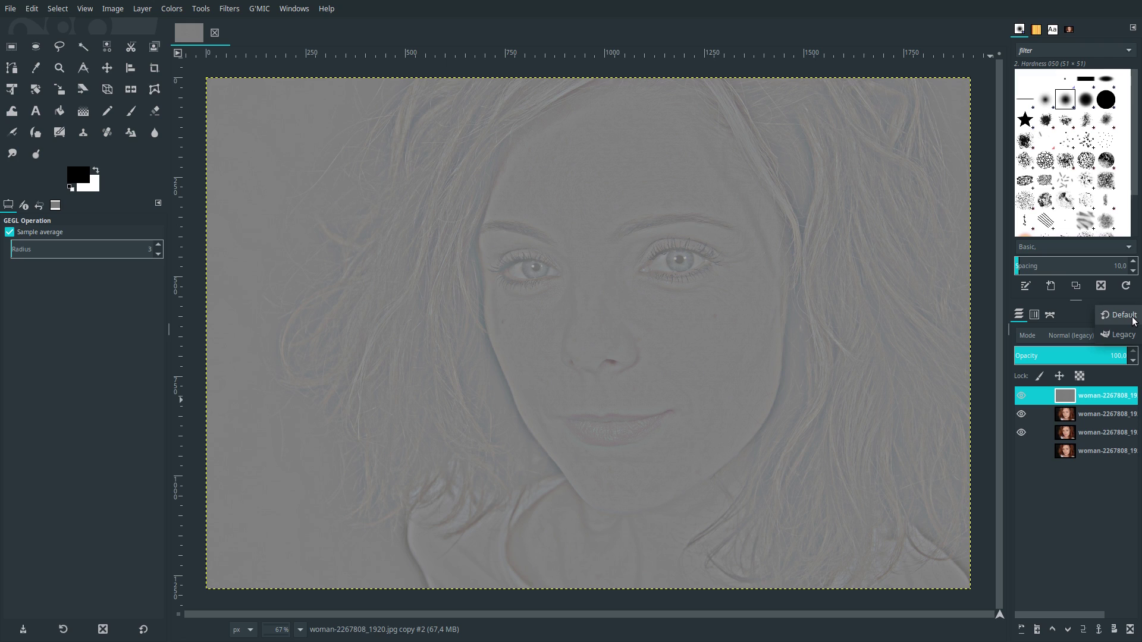
left_click(1121, 315)
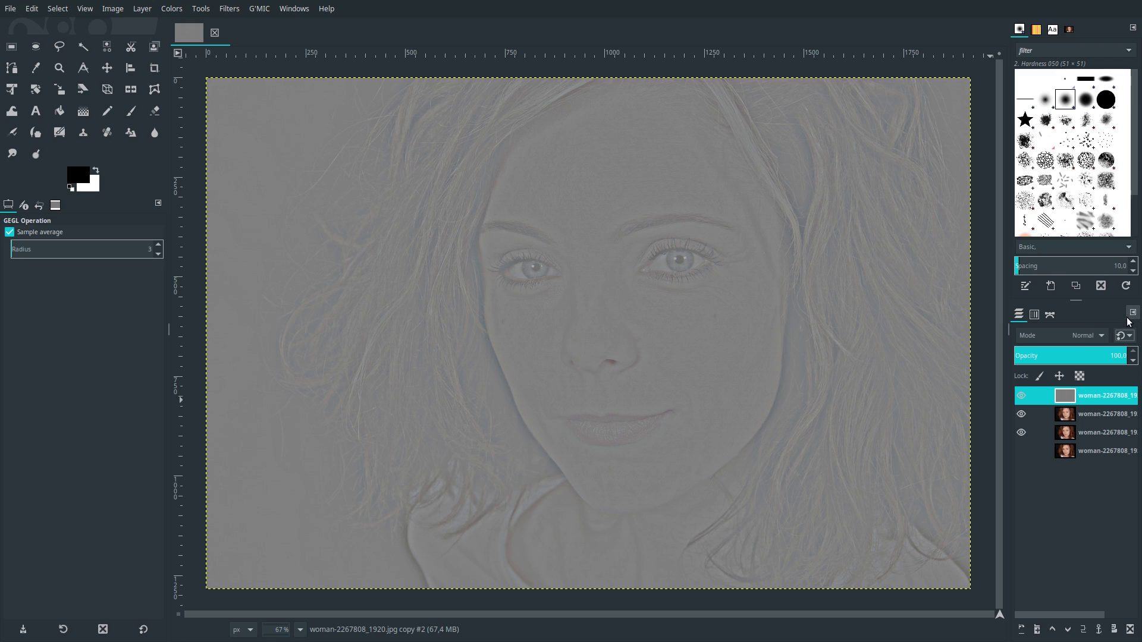
left_click(1089, 335)
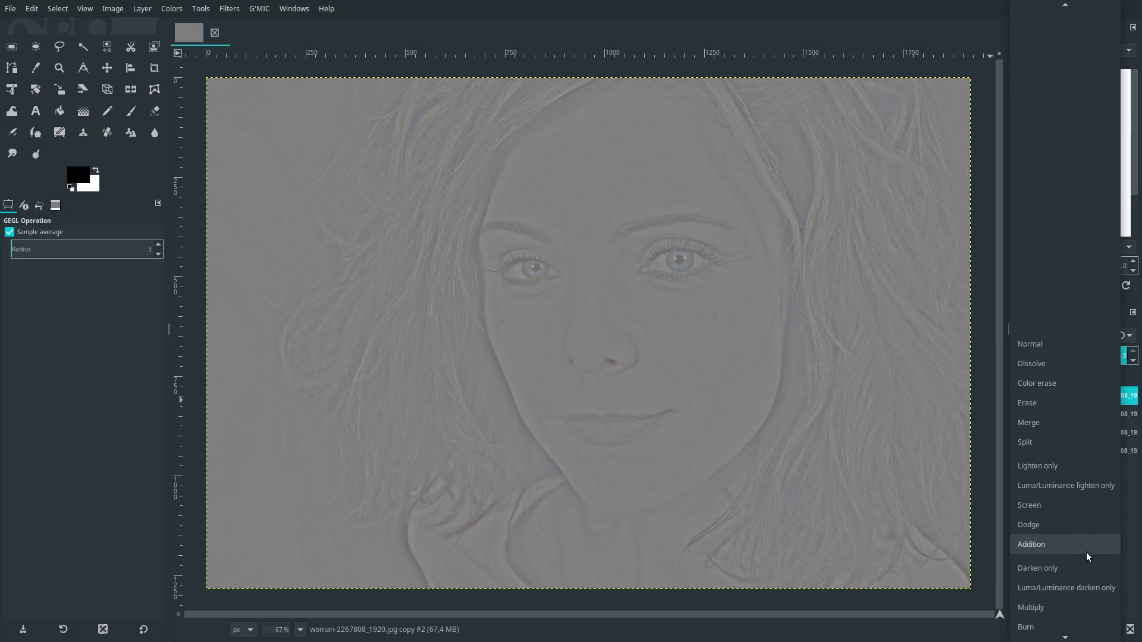
mouse_move(1064, 637)
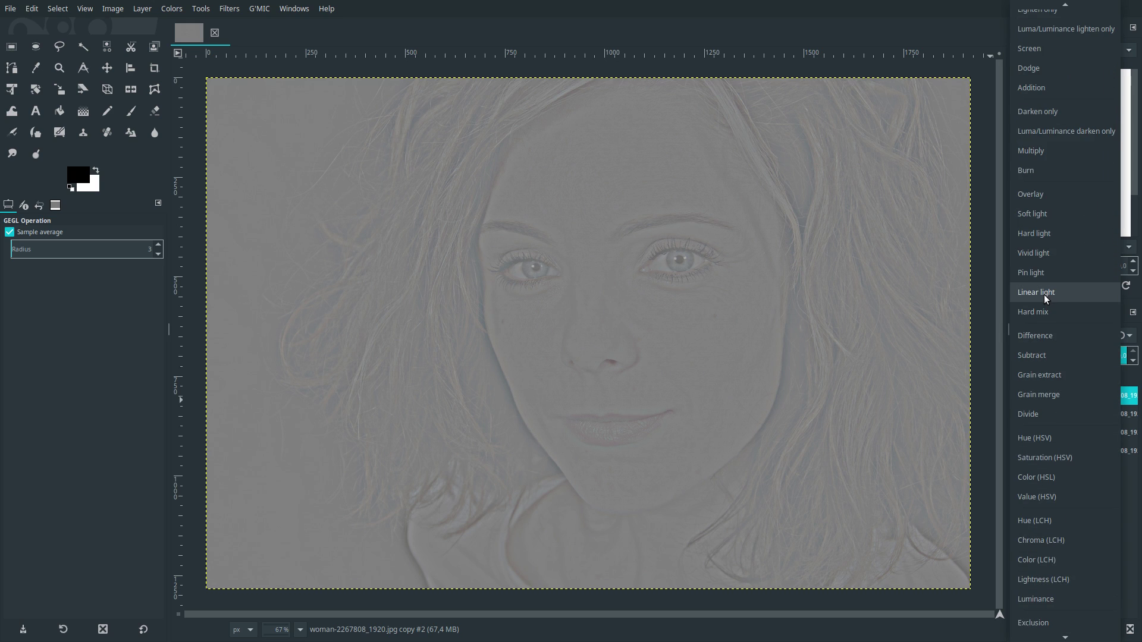
left_click(1080, 294)
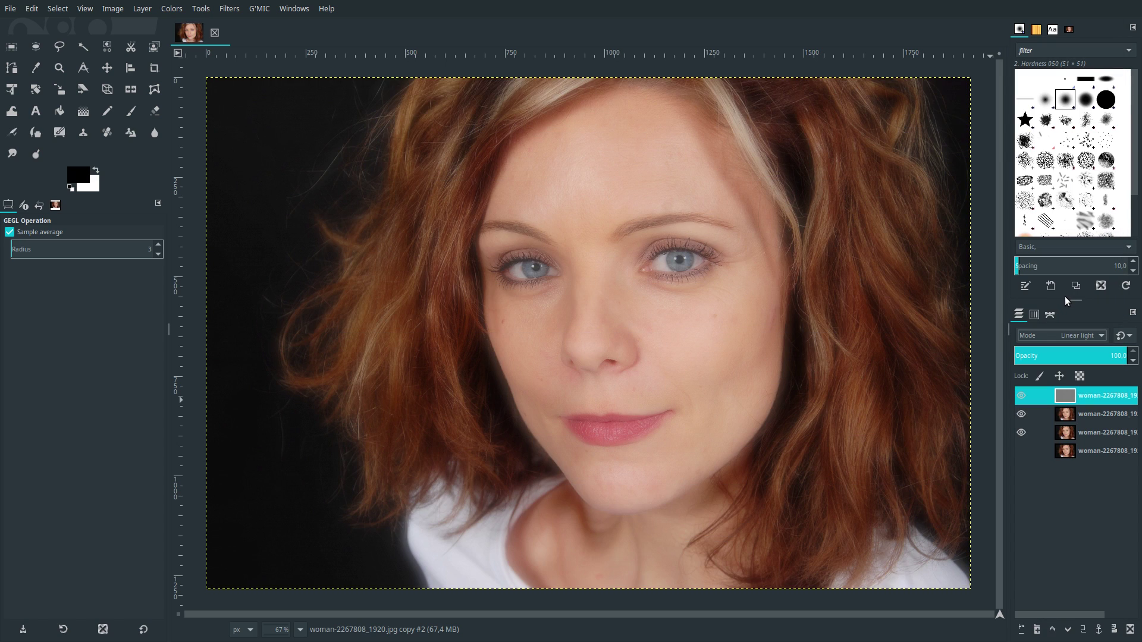
Give the blurred second layer 50 opacity, then reselect the top layer.
left_click(1071, 416)
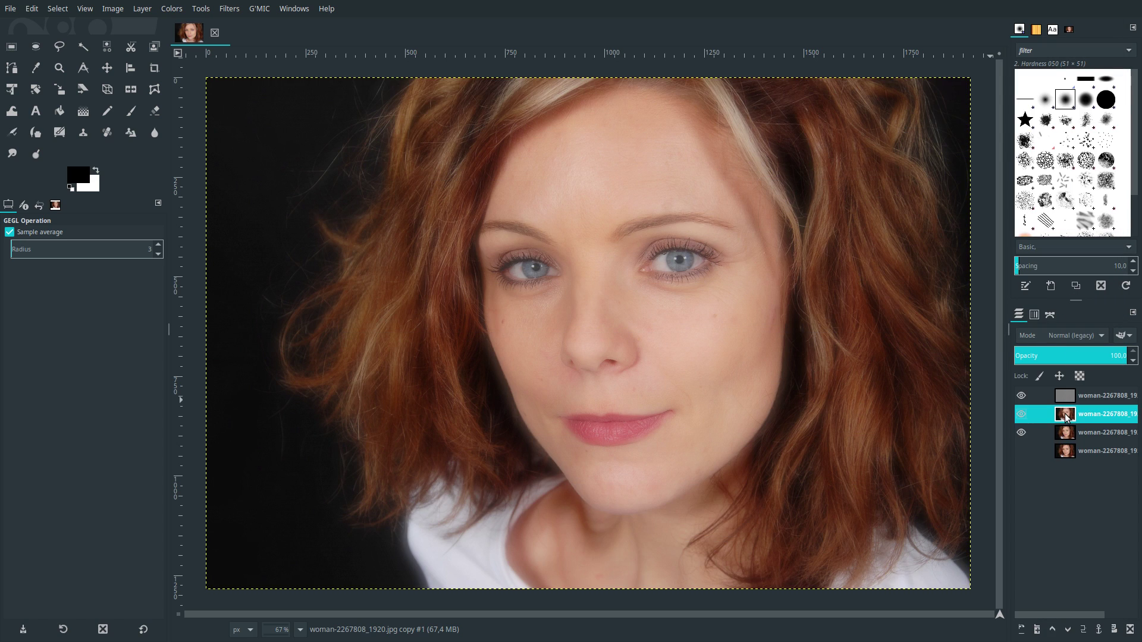
left_click(1114, 357)
type("50")
key("Return")
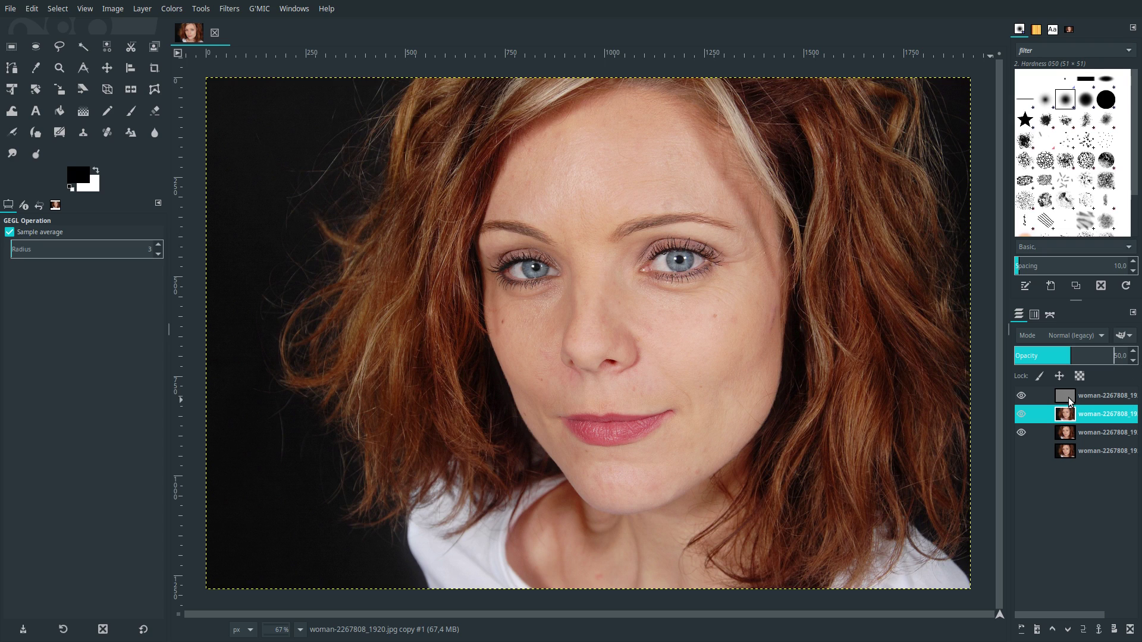
left_click(1068, 401)
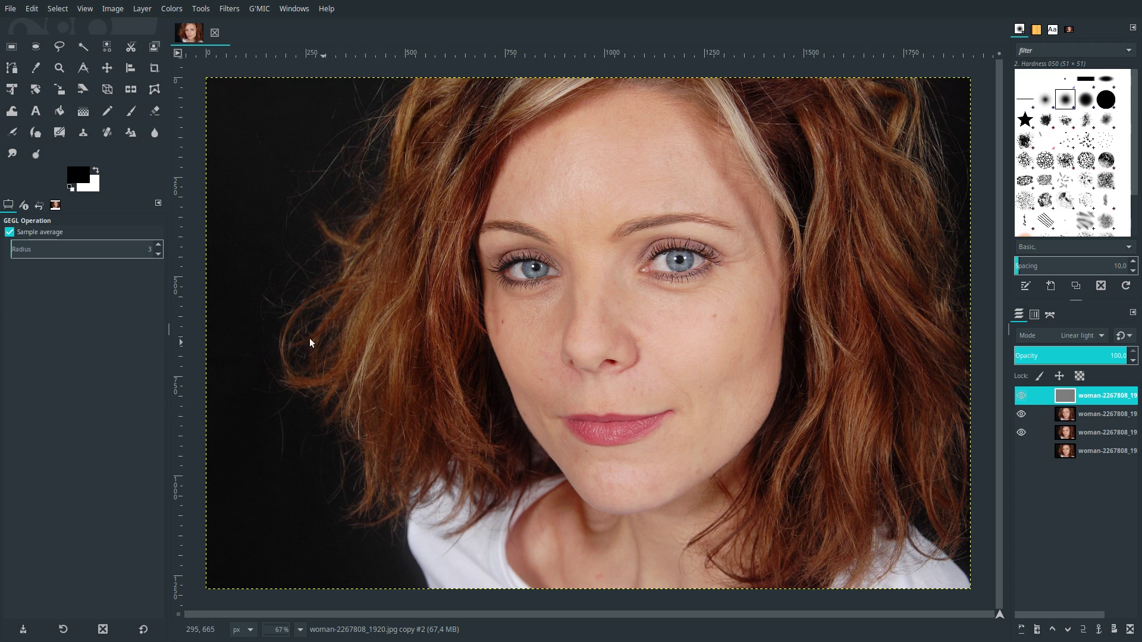
Set the foreground colour to grey 808080 and switch to the Paintbrush tool.
left_click(75, 177)
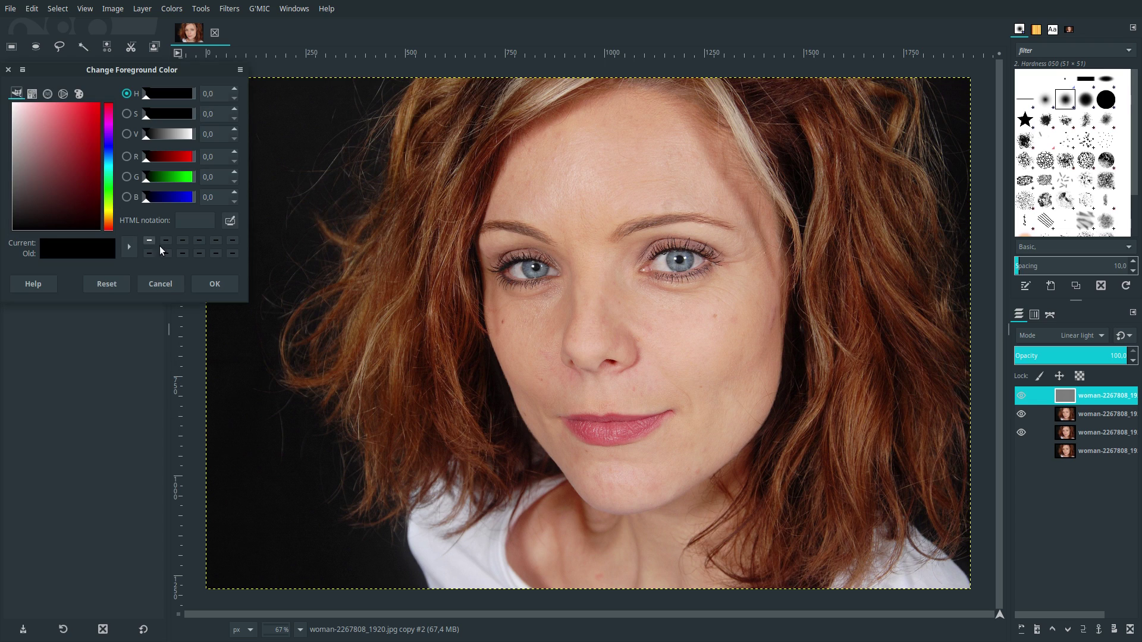
left_click(186, 224)
type("80")
type("8080")
left_click(217, 286)
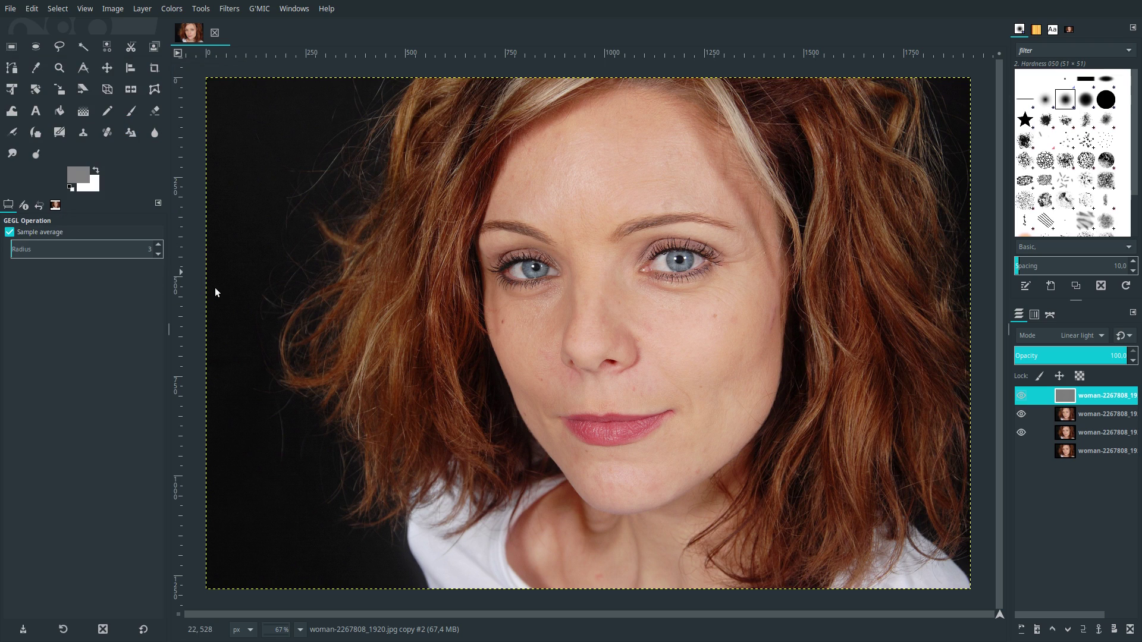
left_click(132, 116)
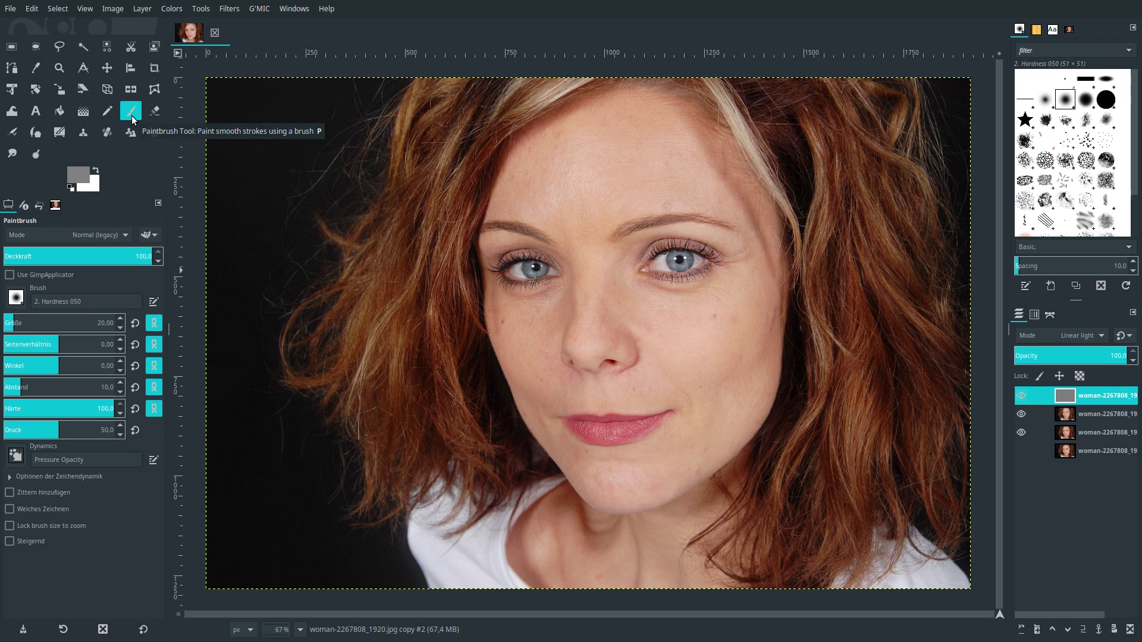
Choose the 2. Hardness 025 brush with hardness 0 and smooth stroke enabled.
left_click(13, 308)
double_click(13, 336)
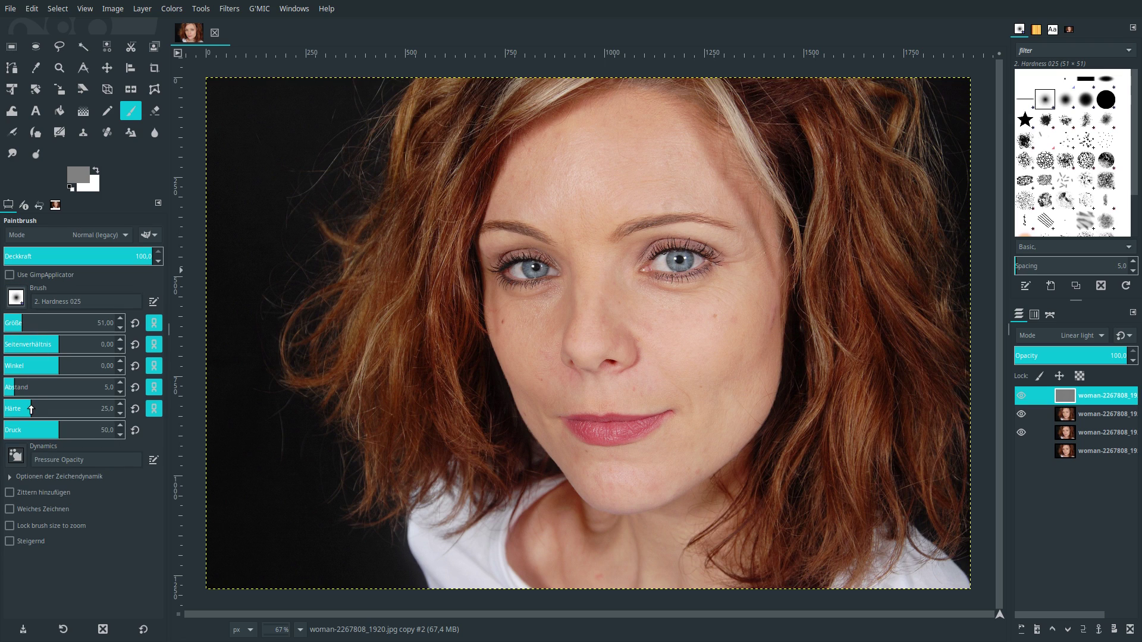
left_click_drag(33, 408, 2, 408)
left_click(28, 511)
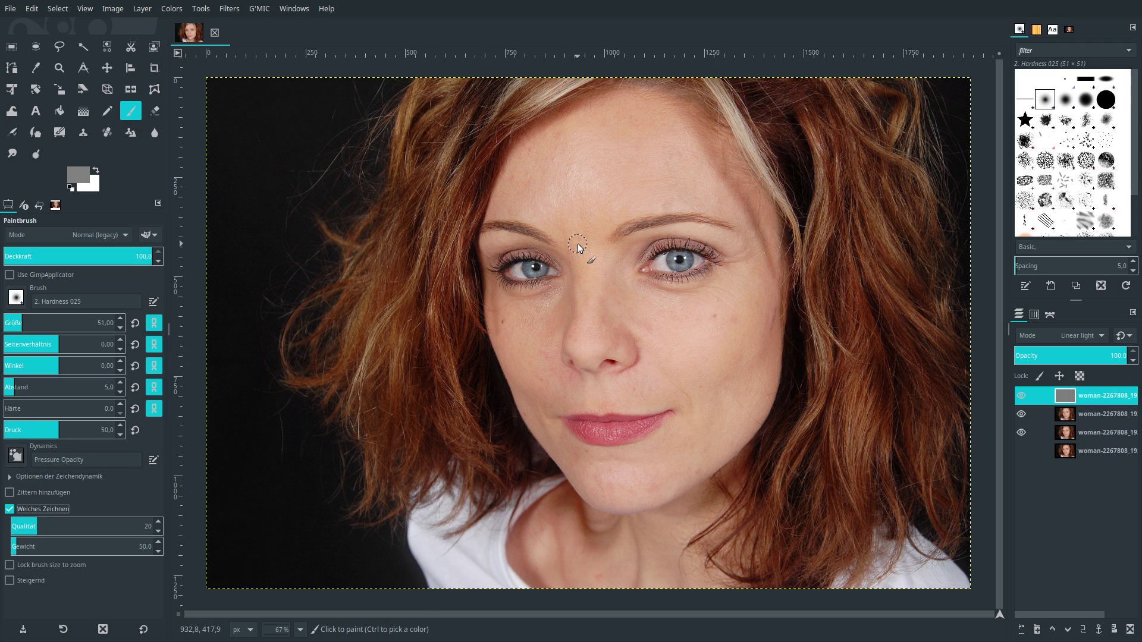
Zoom the image view to 100%.
left_click(300, 629)
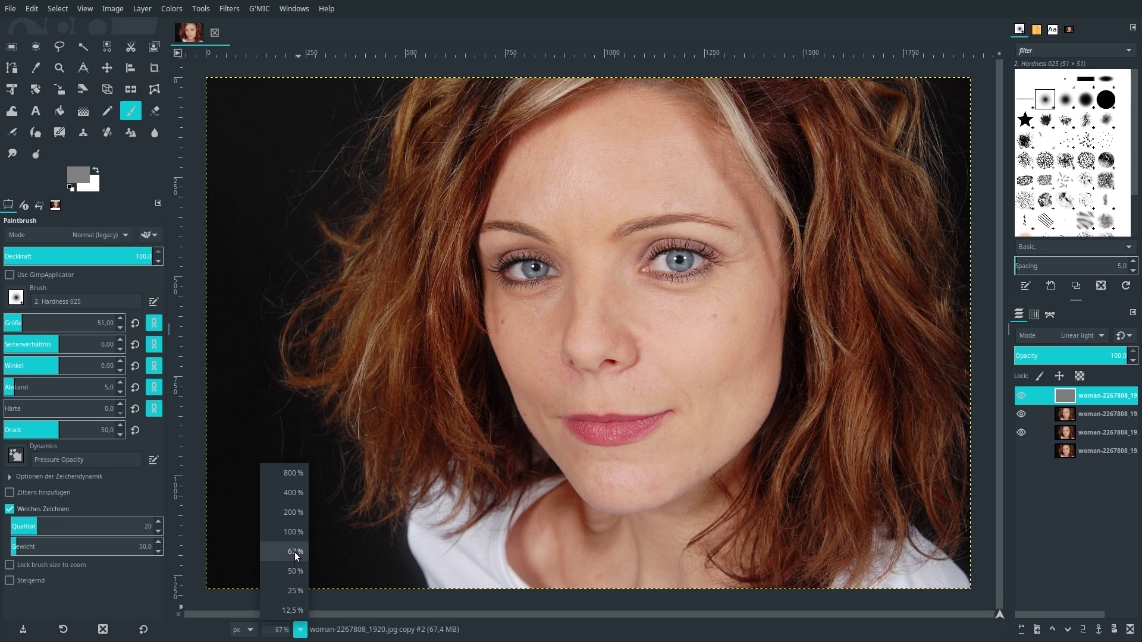
left_click(293, 533)
scroll(490, 407, "up", 3)
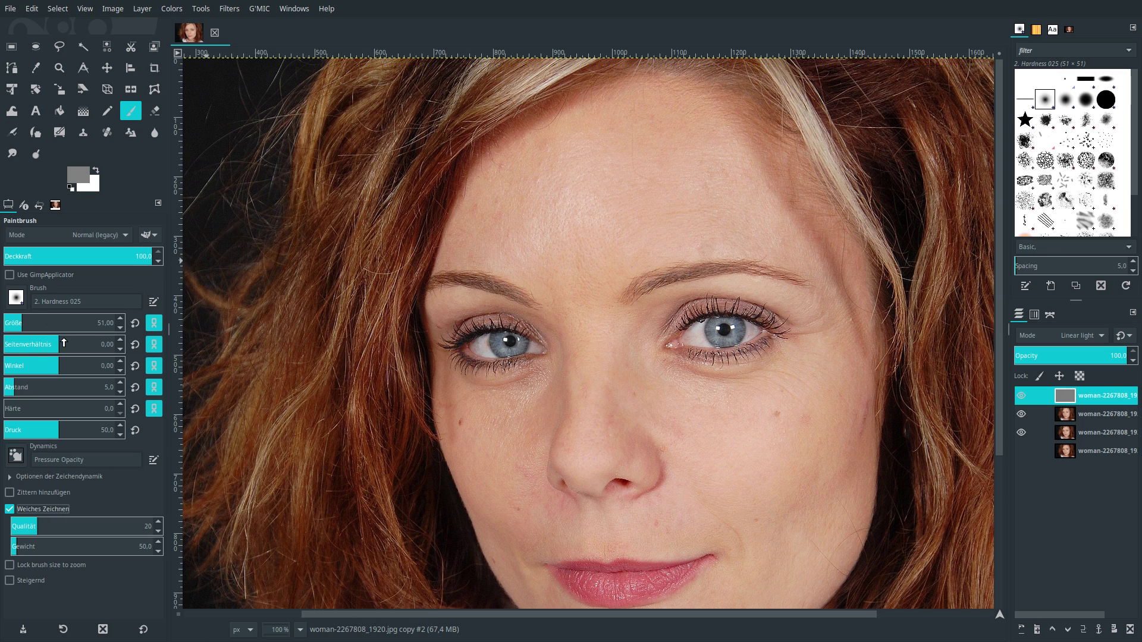
Set the Paintbrush size to 100.
double_click(100, 325)
type("1")
key("Return")
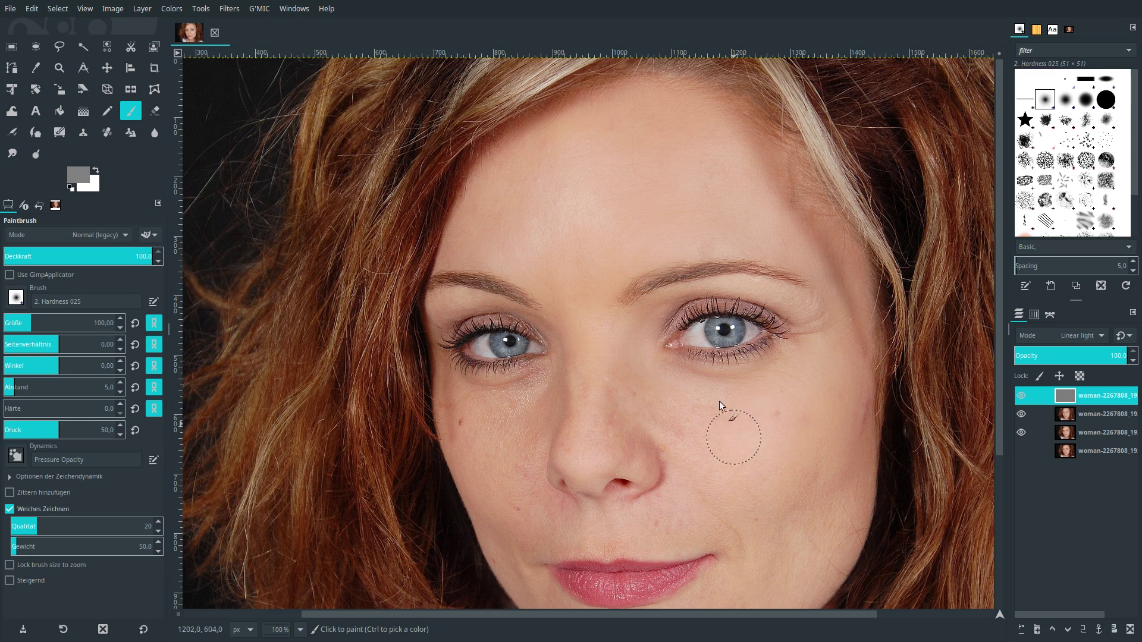
Paint soft grey strokes over the cheek skin, then shrink the brush to about 43.
left_click_drag(626, 403, 586, 412)
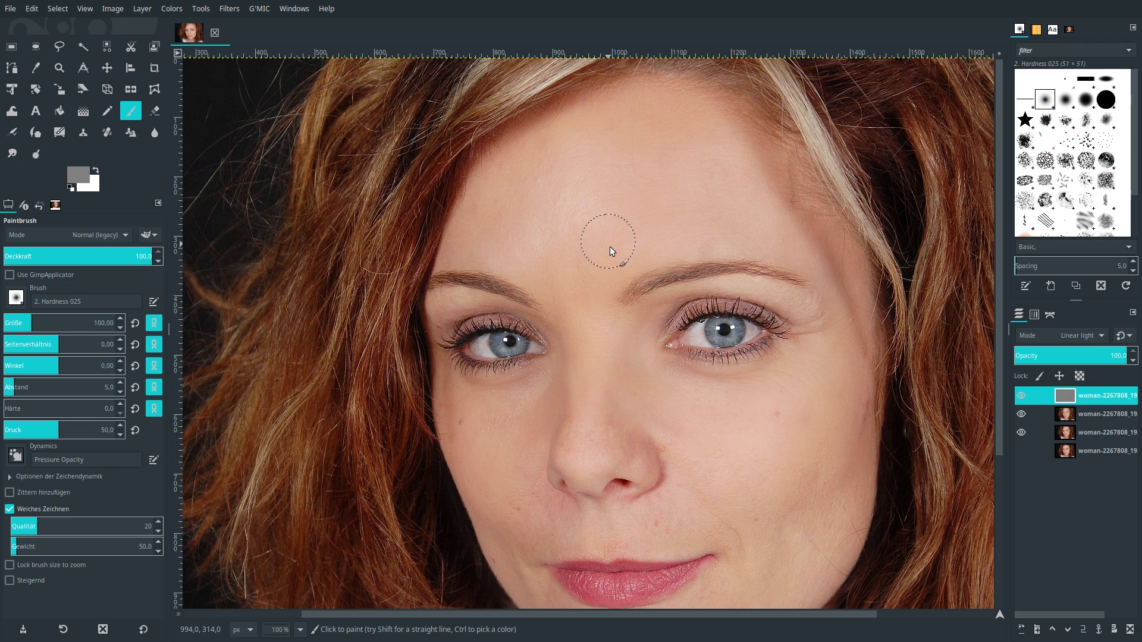
scroll(802, 336, "down", 5)
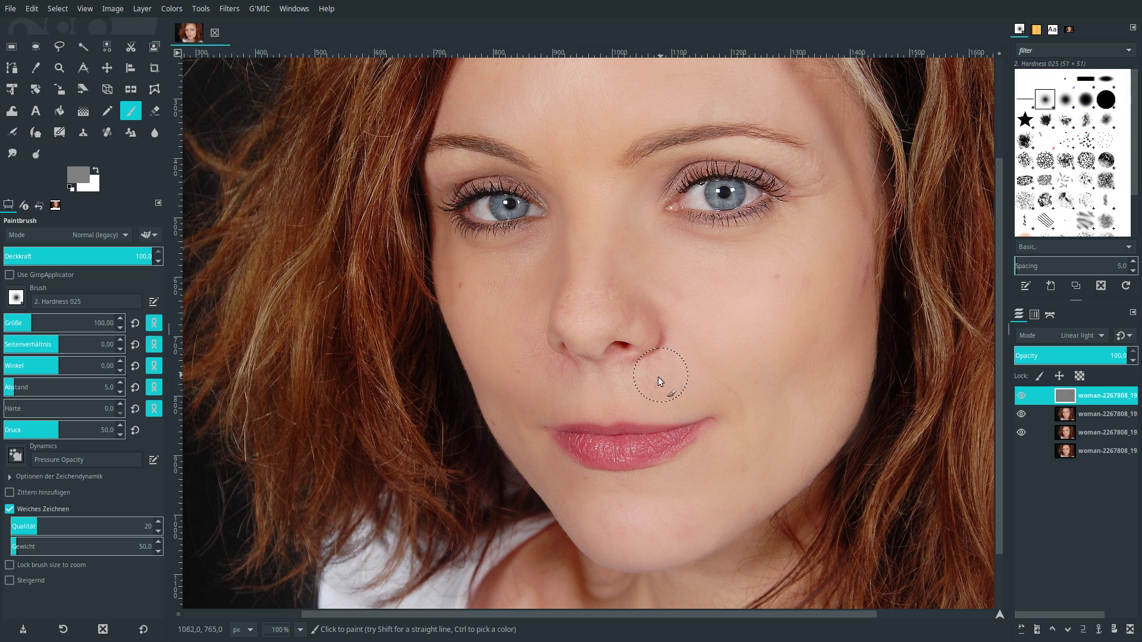
left_click_drag(24, 324, 21, 325)
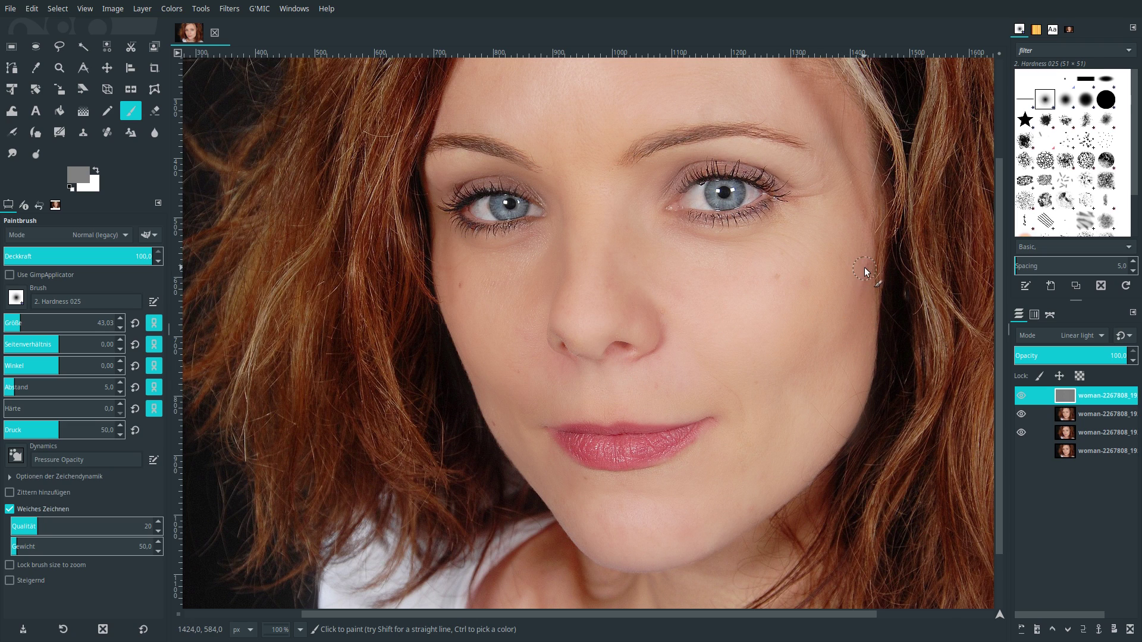
Enlarge the brush to about 73.6 and zoom out to 67% to view the whole portrait.
scroll(772, 468, "down", 2)
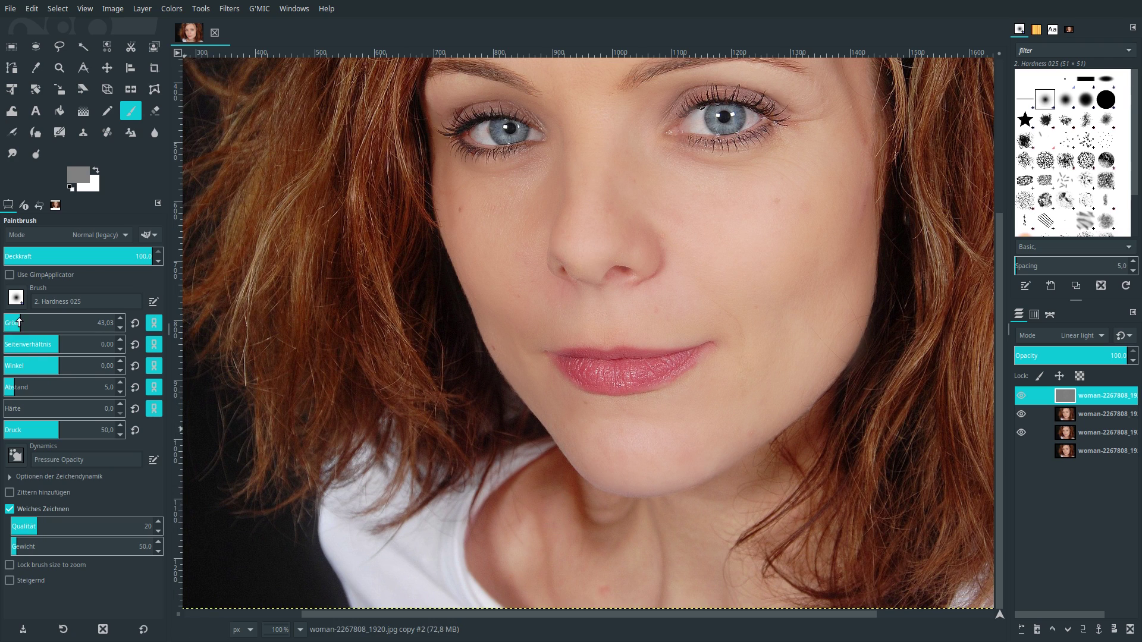
left_click_drag(20, 321, 27, 321)
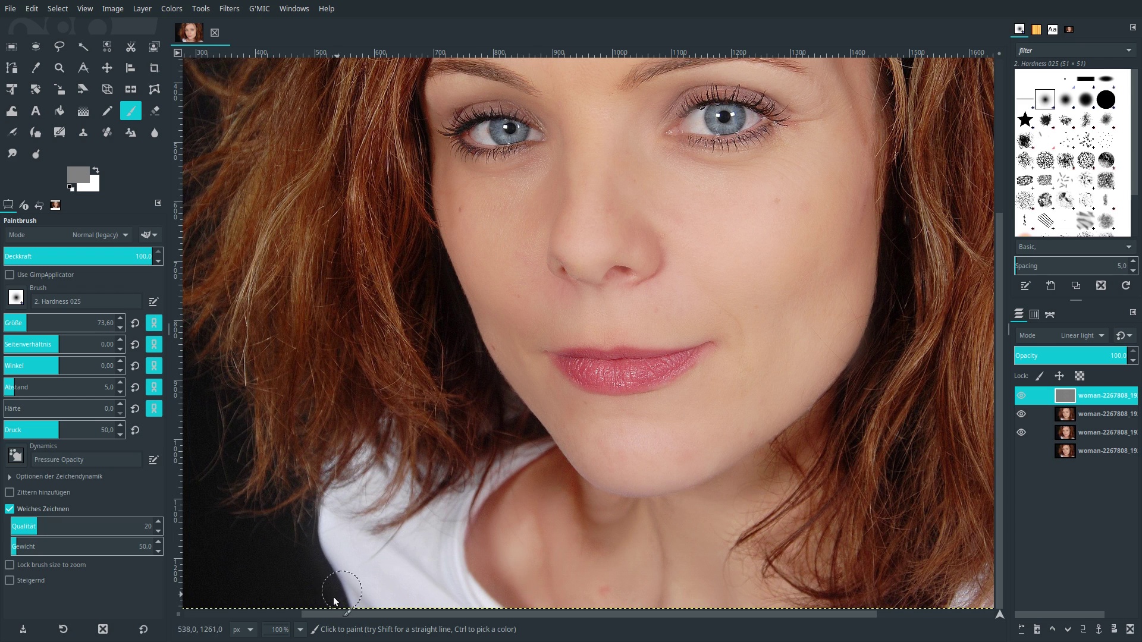
left_click(300, 629)
left_click(296, 552)
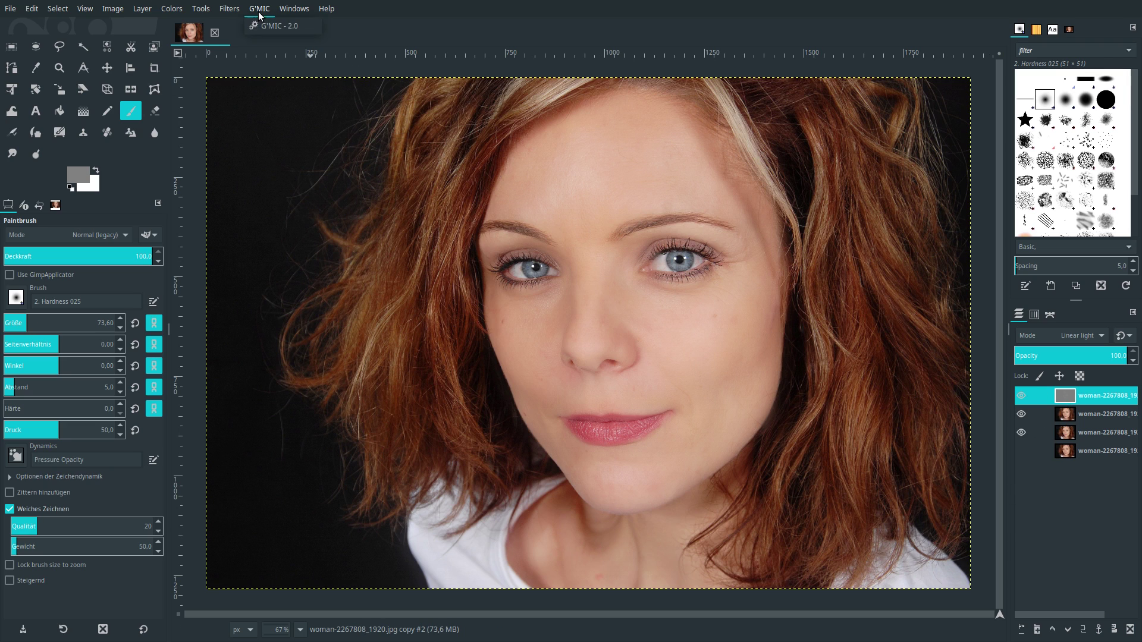
Run G'MIC's Details > Sharpen [octave sharpening] on the portrait at scales 4, amount 3.
left_click(264, 26)
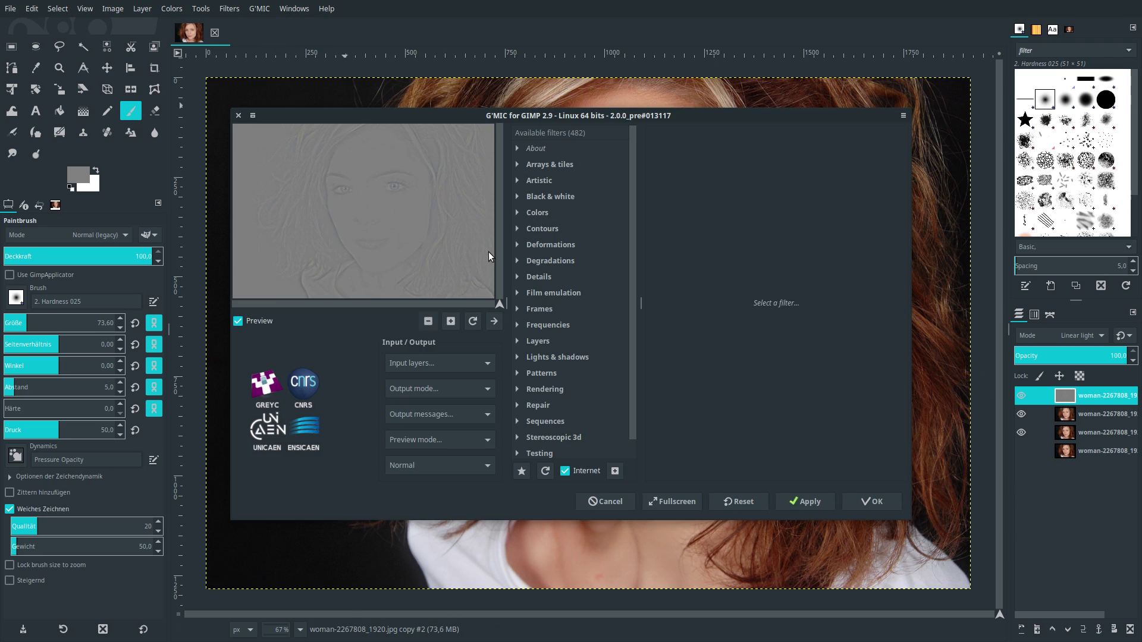
left_click(516, 276)
scroll(571, 350, "down", 5)
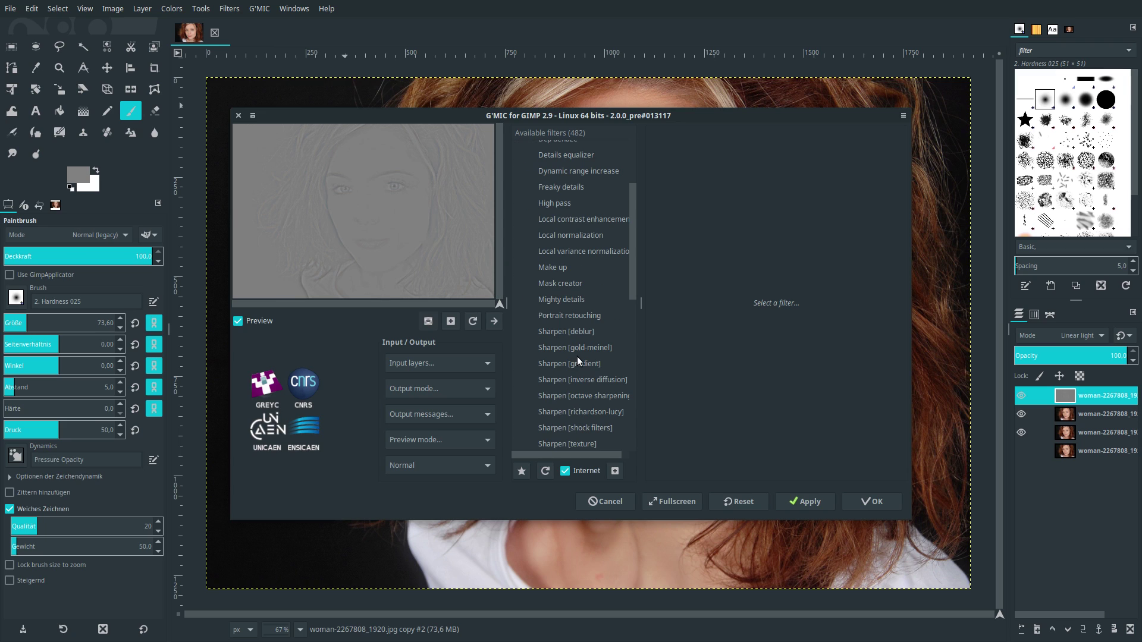
left_click(592, 396)
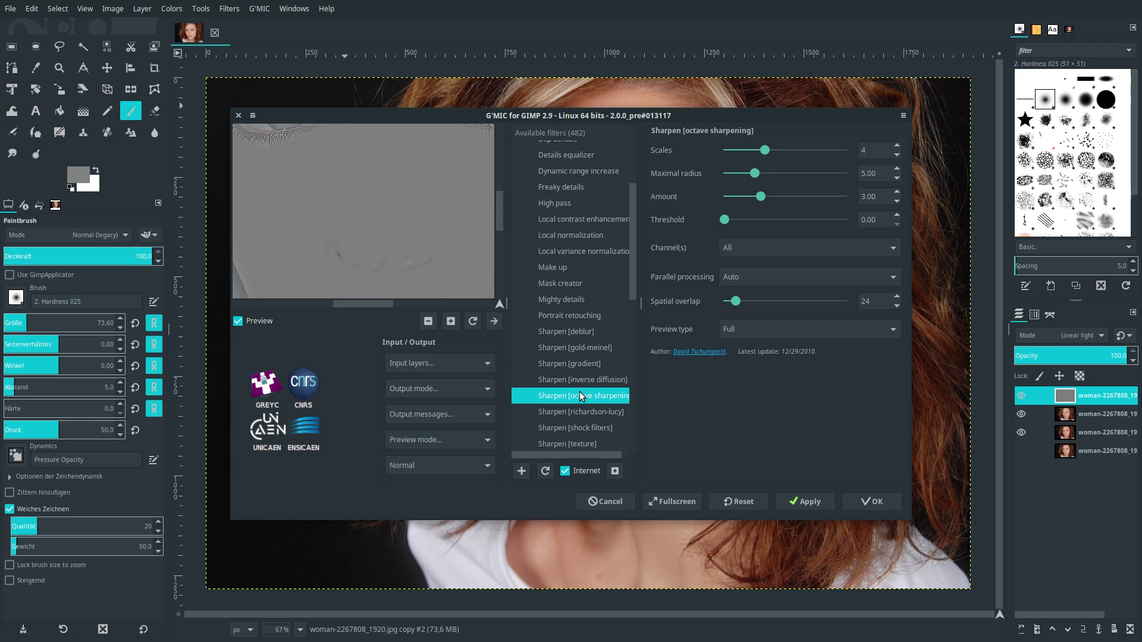
scroll(580, 390, "up", 1)
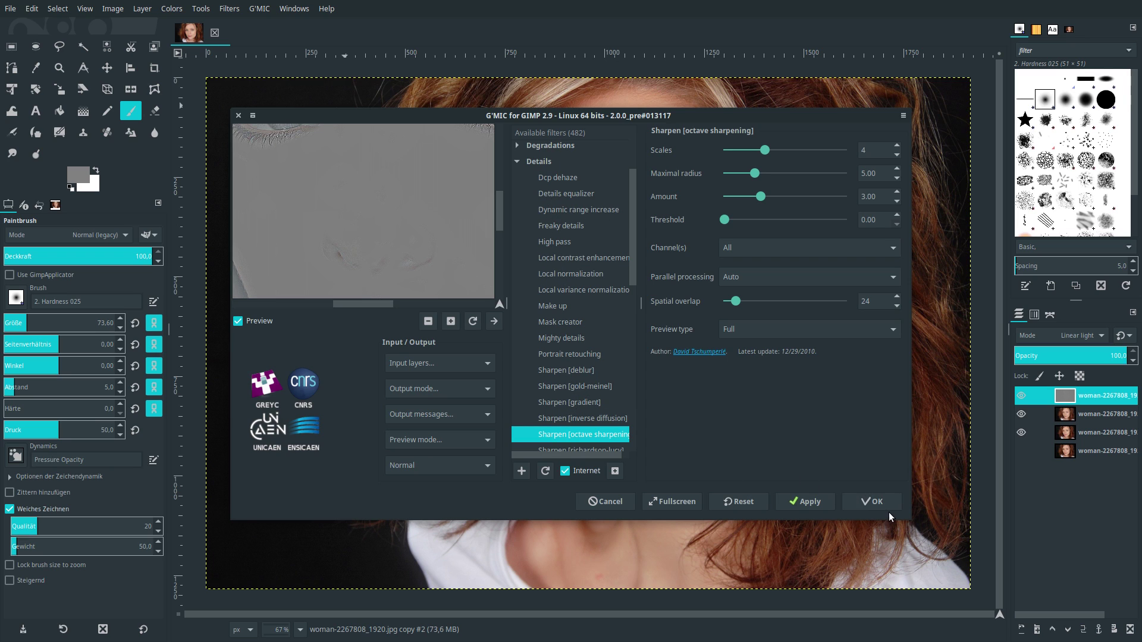
left_click(872, 501)
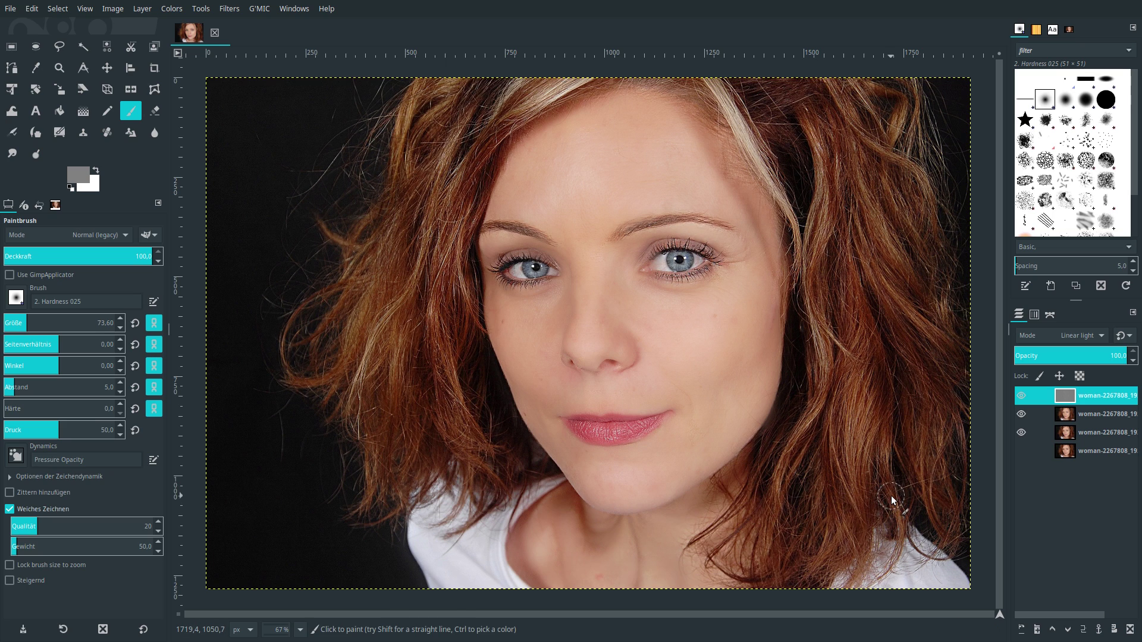
Merge all visible retouching layers into a single portrait layer.
right_click(1053, 408)
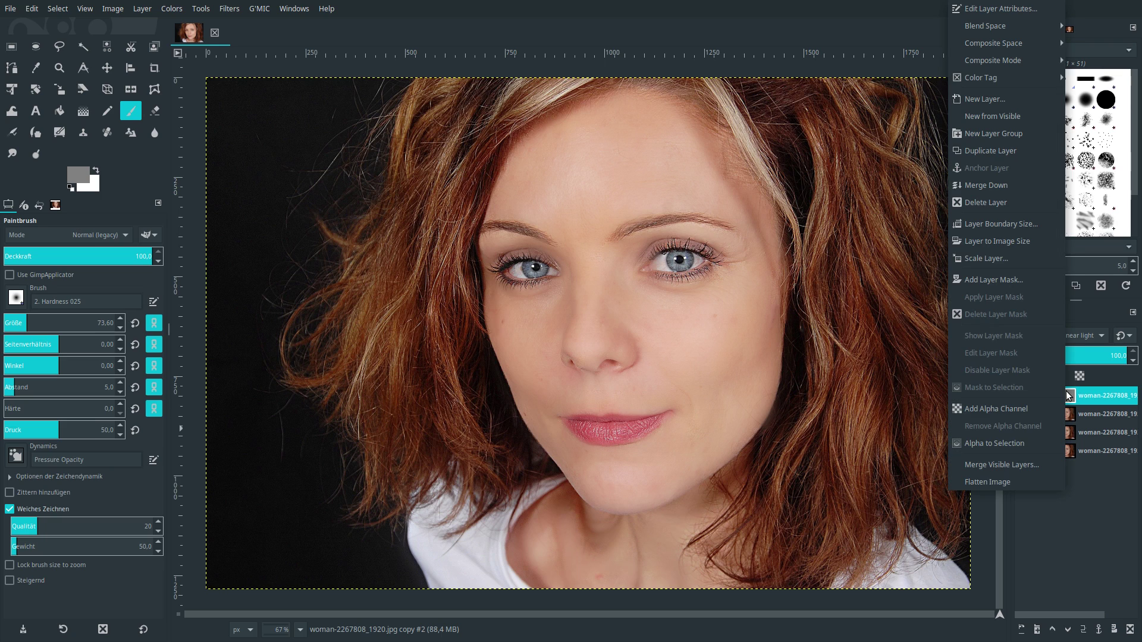
left_click(1031, 463)
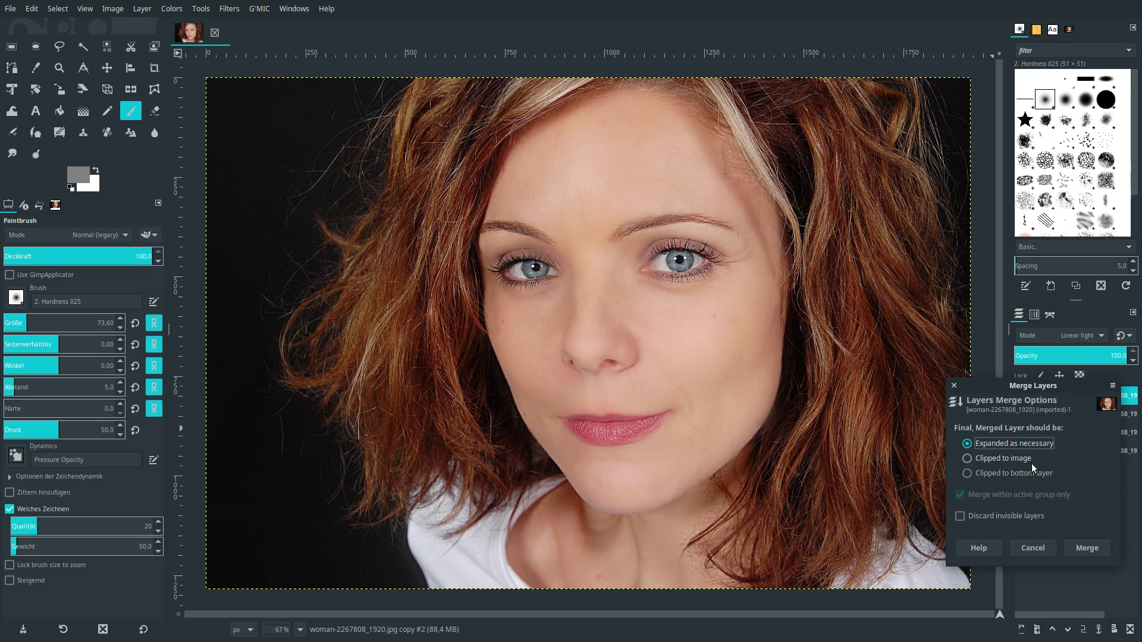
left_click(1083, 544)
Toggle the merged layer's visibility to compare it against the original, leaving it shown.
left_click(1021, 396)
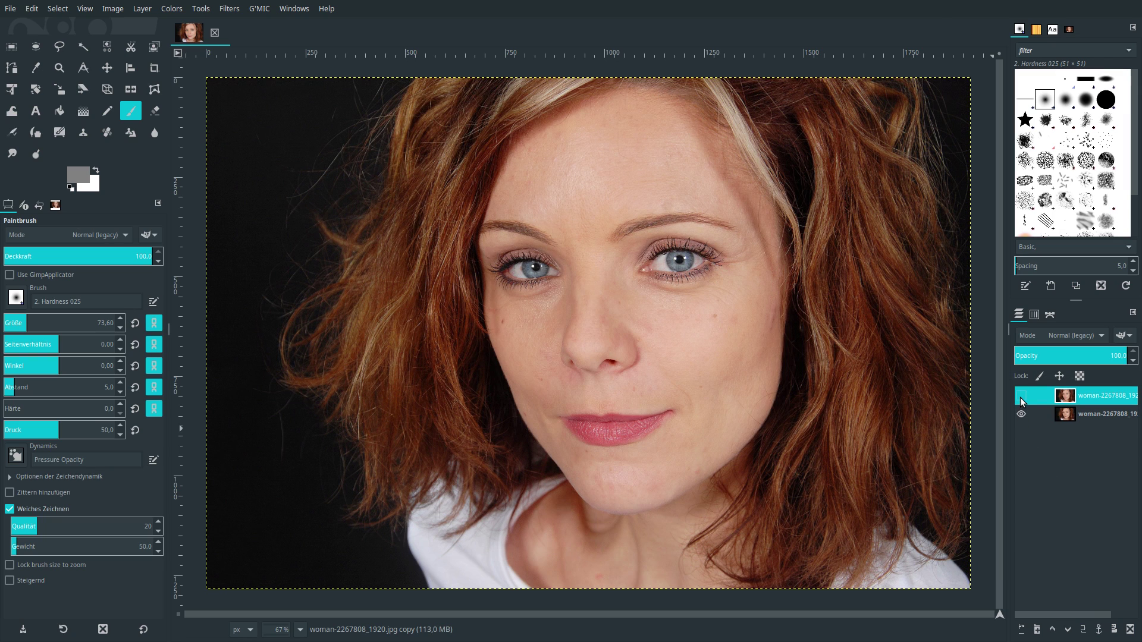
left_click(1021, 397)
left_click(1021, 396)
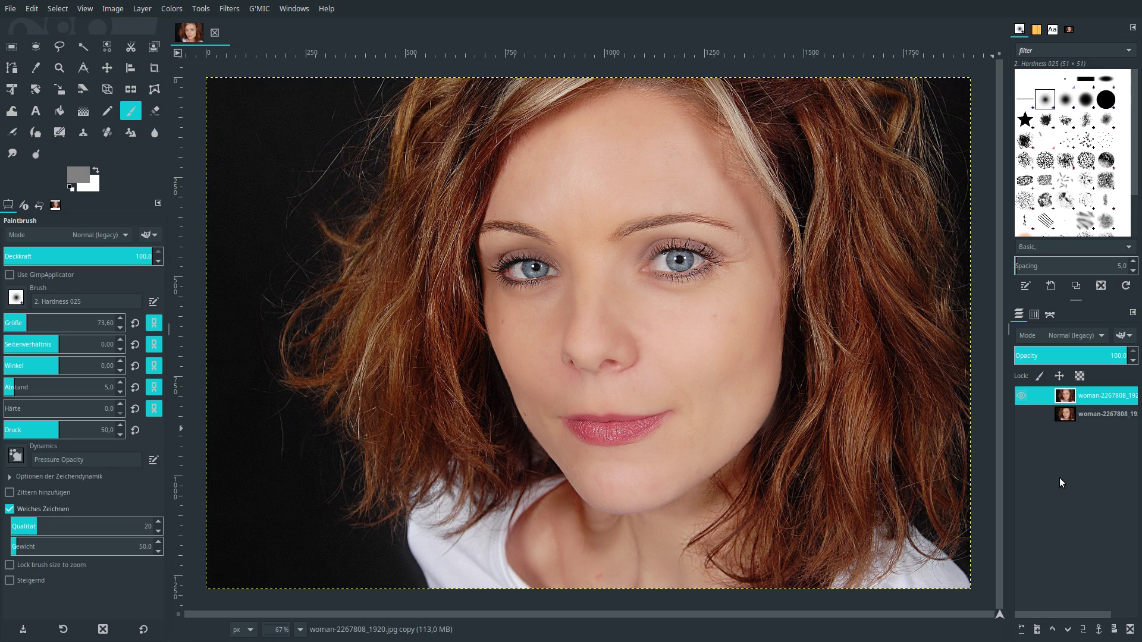
Duplicate the merged portrait layer and hide the middle copy.
left_click(1083, 628)
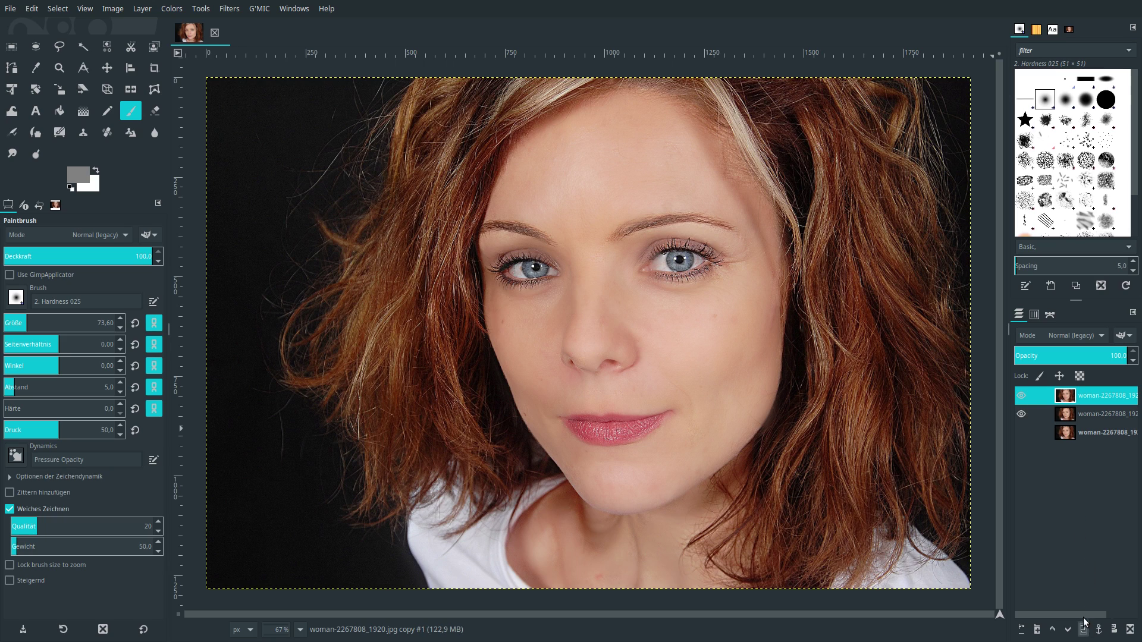
left_click(1020, 414)
left_click(108, 68)
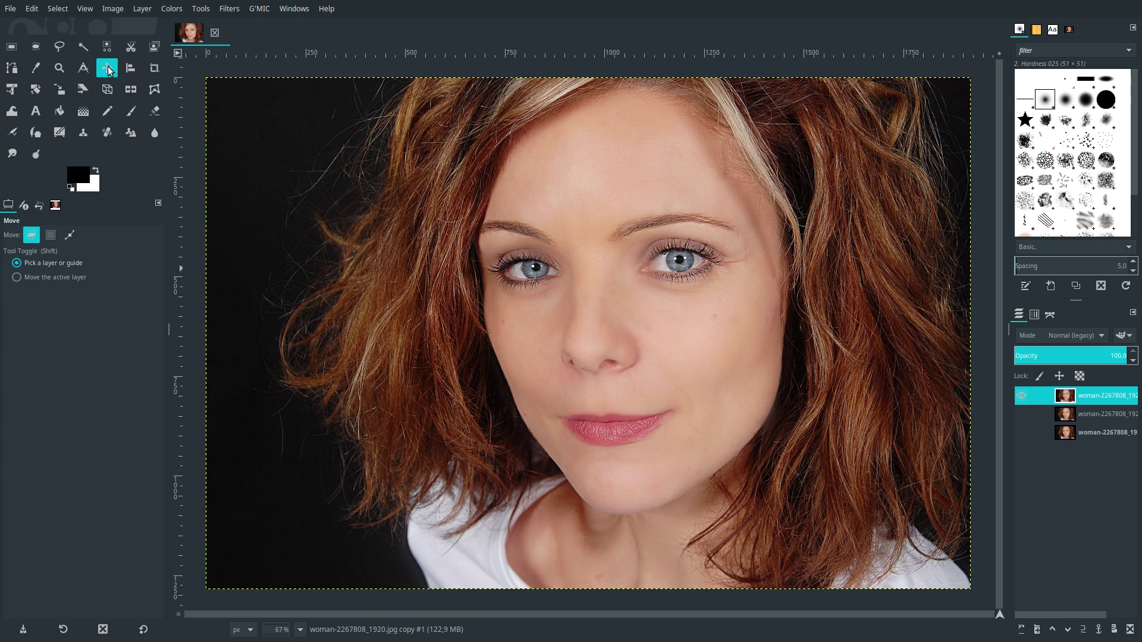
Turn the top copy black and white with a Gradient Map, then duplicate that grey layer.
right_click(474, 194)
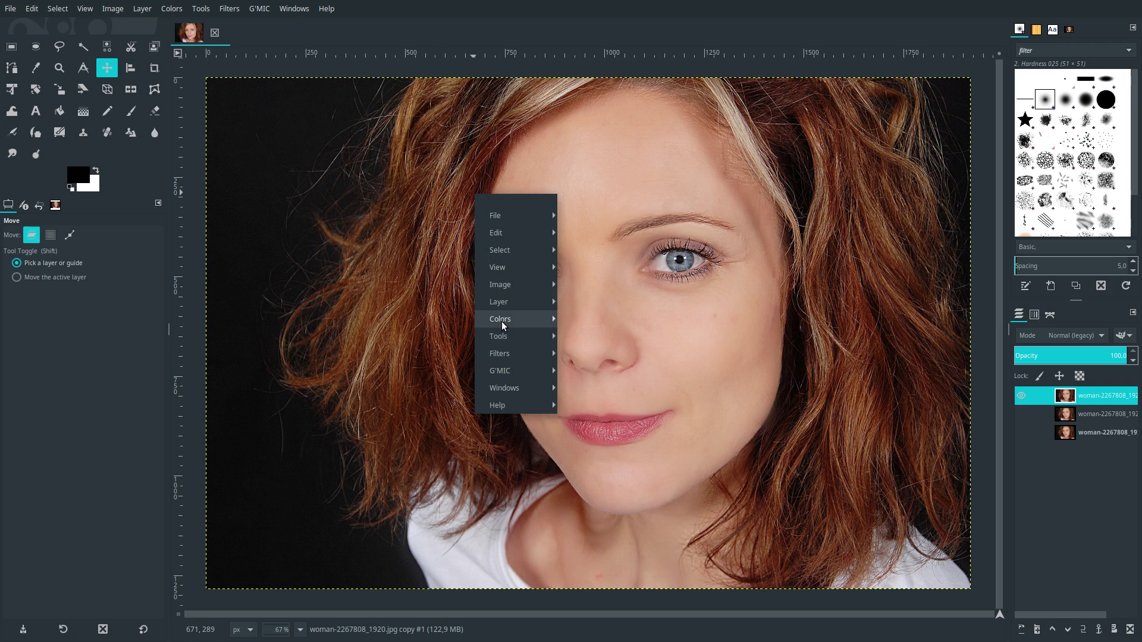
mouse_move(501, 319)
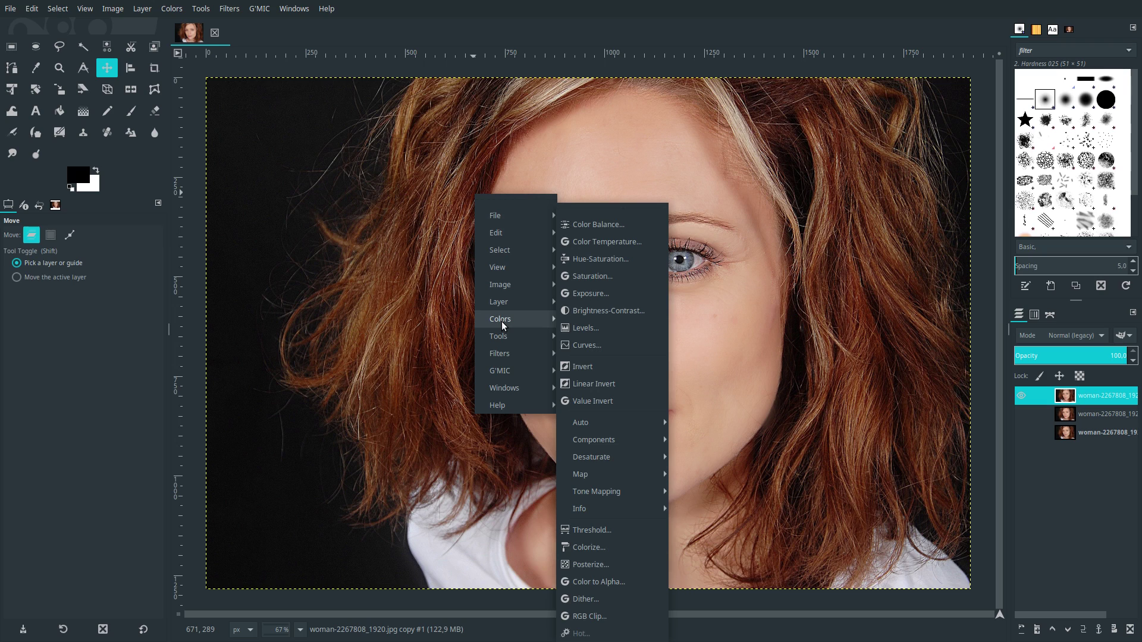
mouse_move(593, 474)
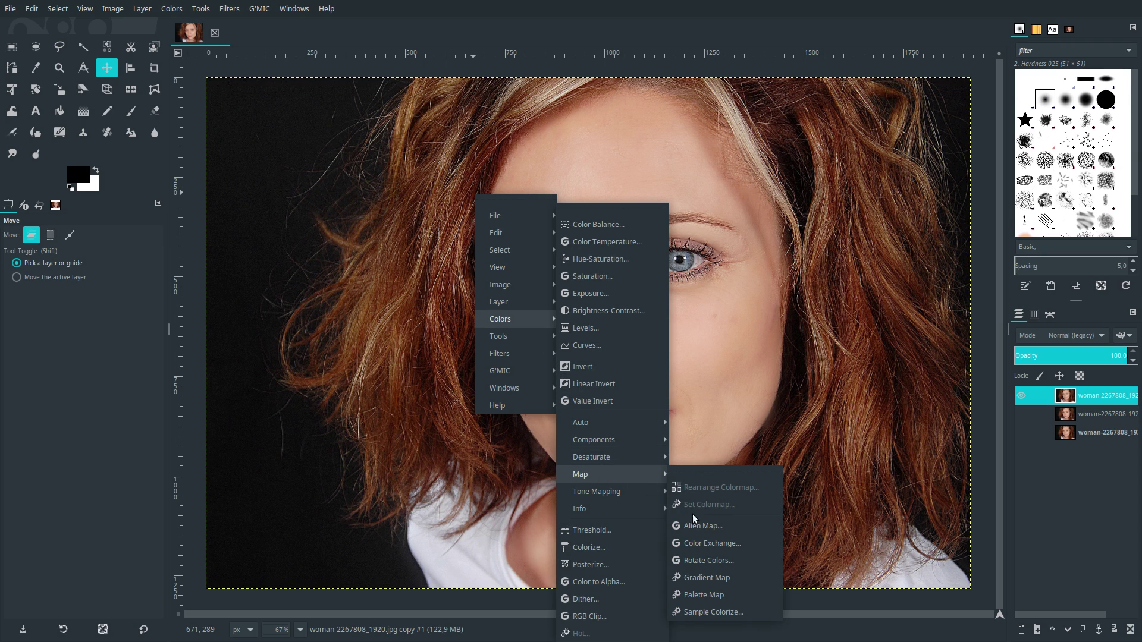
left_click(748, 577)
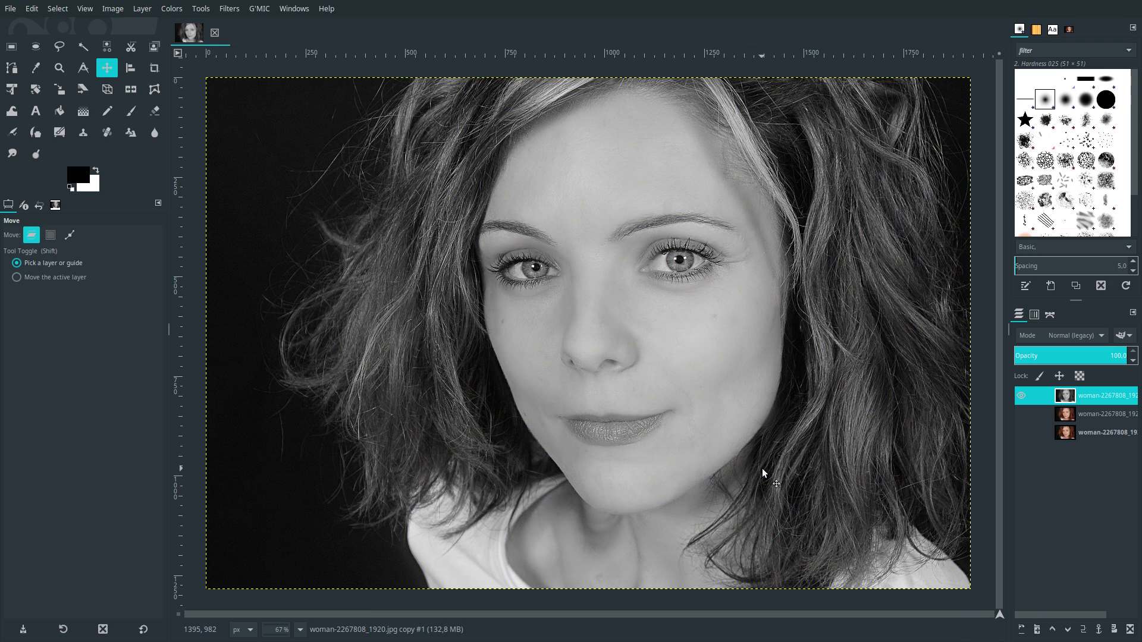
left_click(1083, 629)
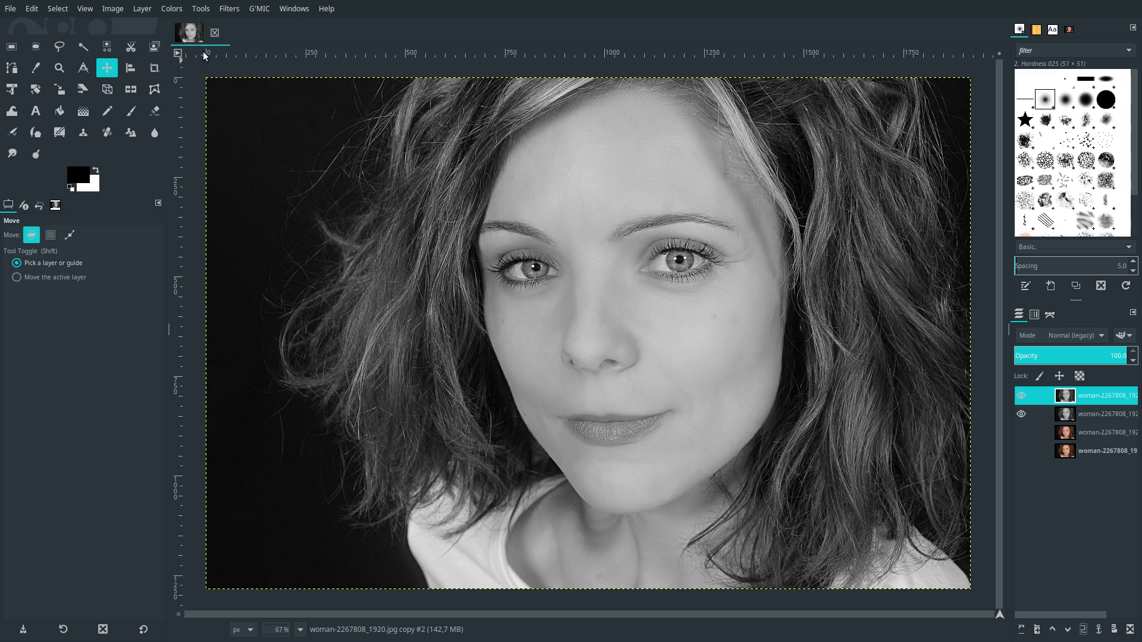
Apply a Gaussian Blur with size 9 to the duplicated grayscale portrait layer.
left_click(226, 9)
mouse_move(238, 99)
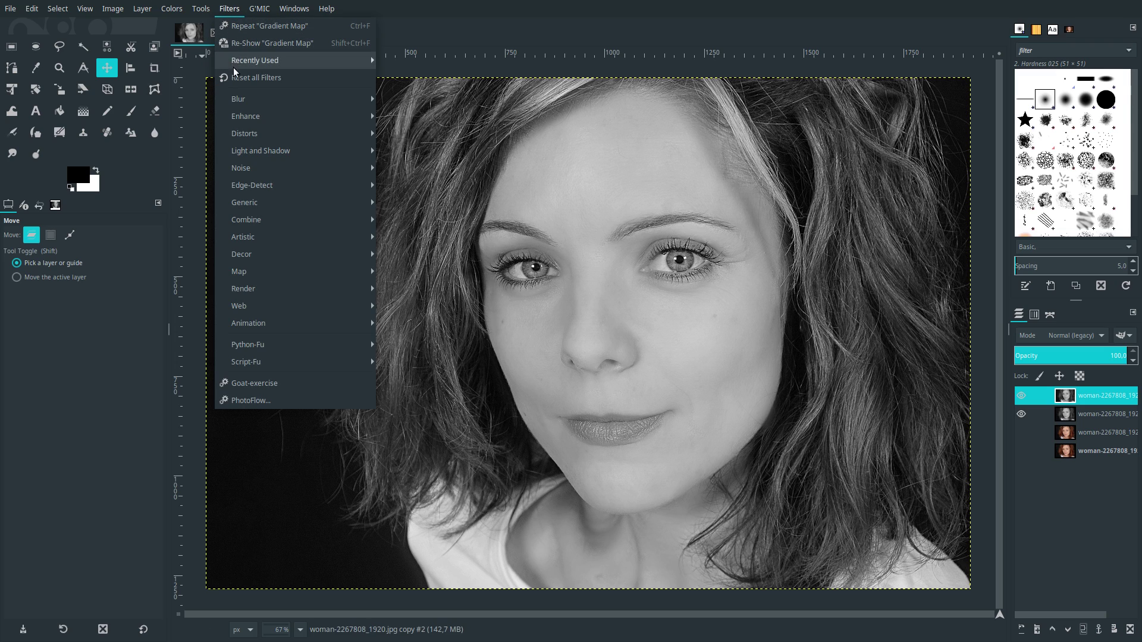
left_click(408, 98)
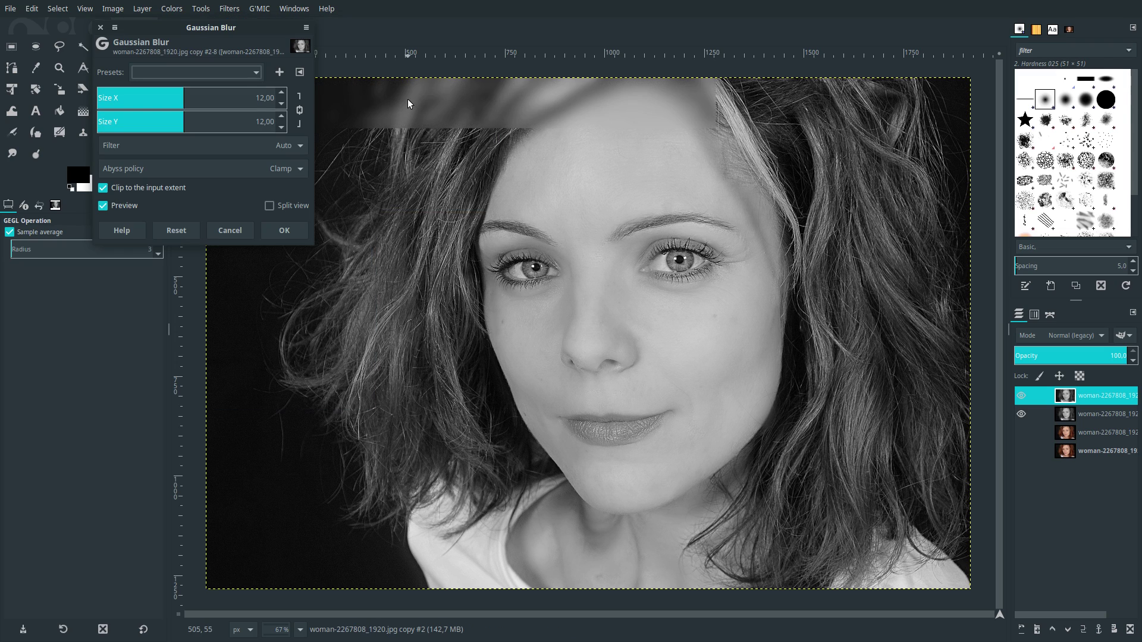
double_click(264, 97)
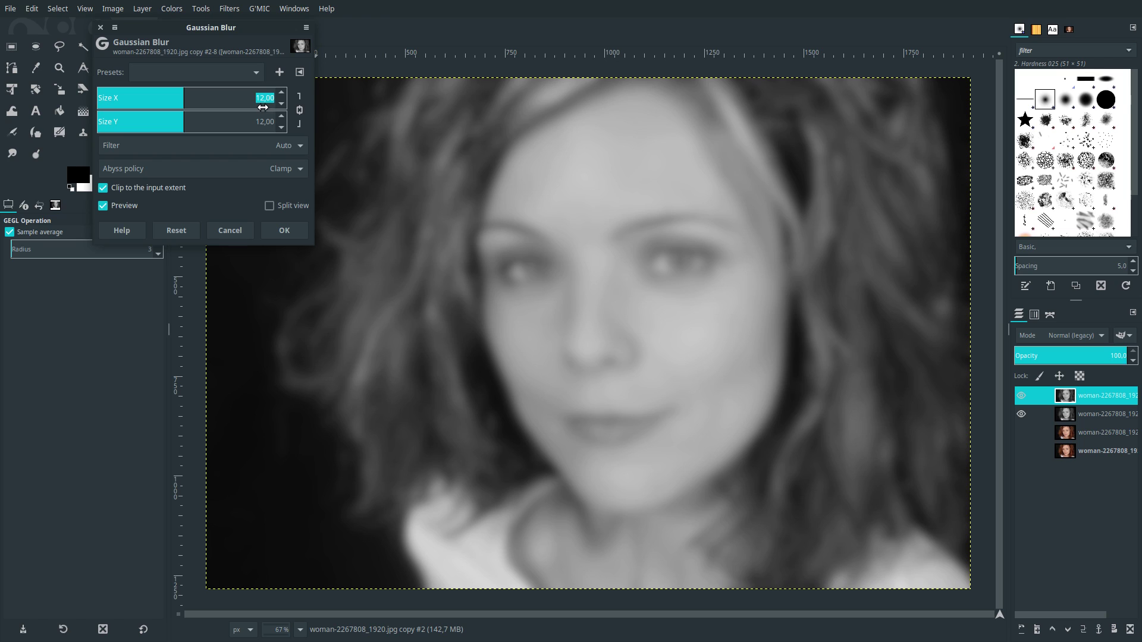
type("9")
key("Return")
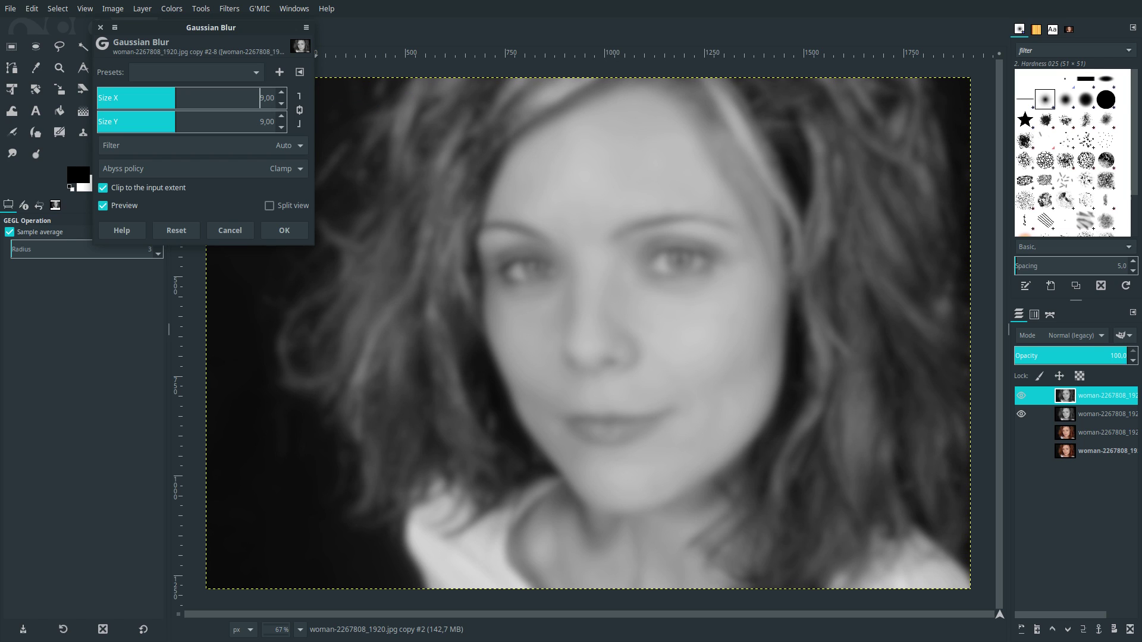
left_click(273, 232)
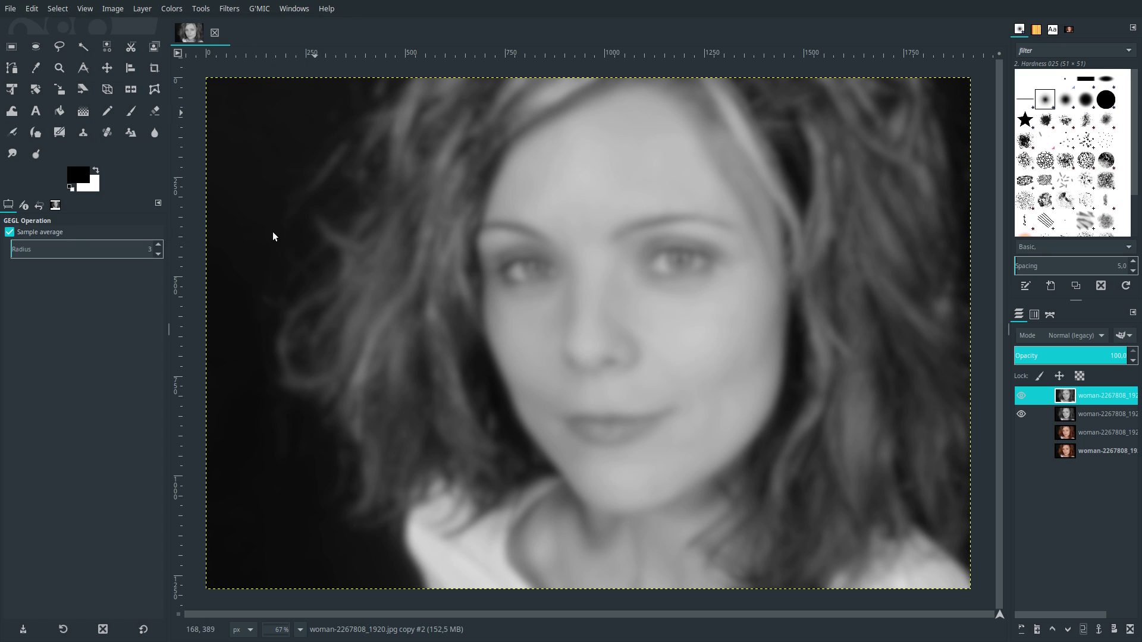
Add a white layer mask to the blurred layer and set up a size-600 paintbrush.
right_click(1107, 396)
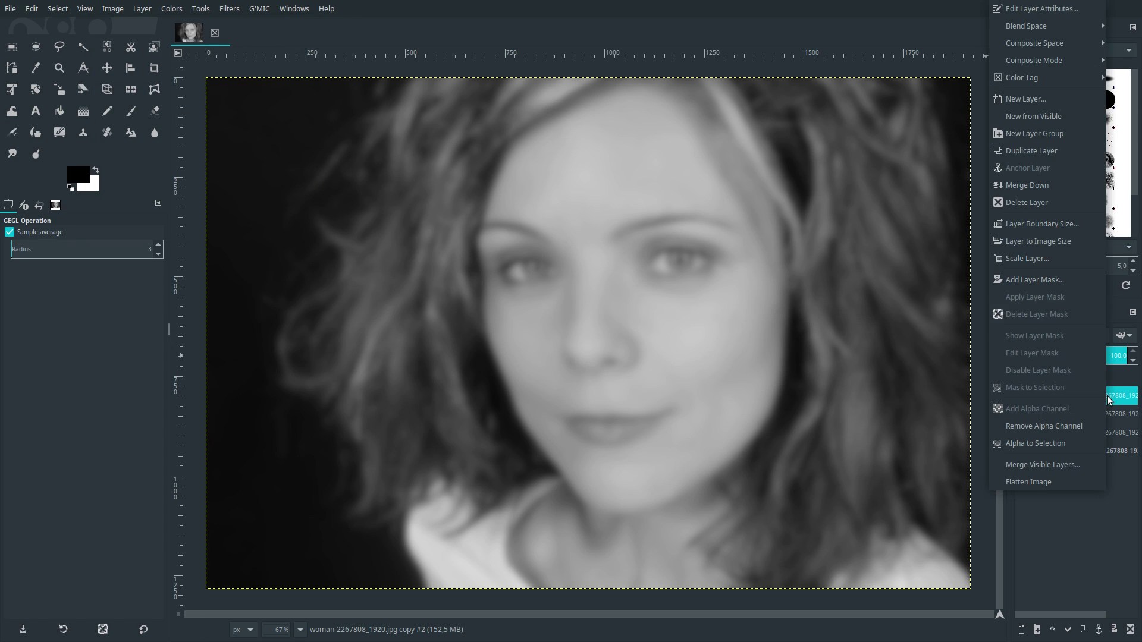
left_click(1070, 281)
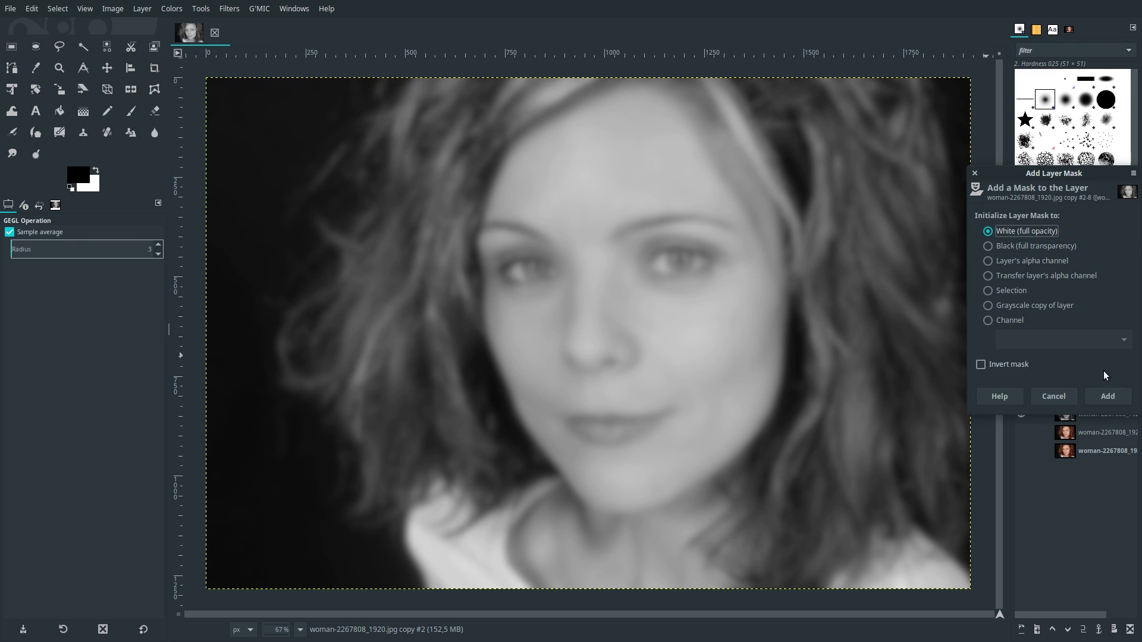
left_click(1107, 396)
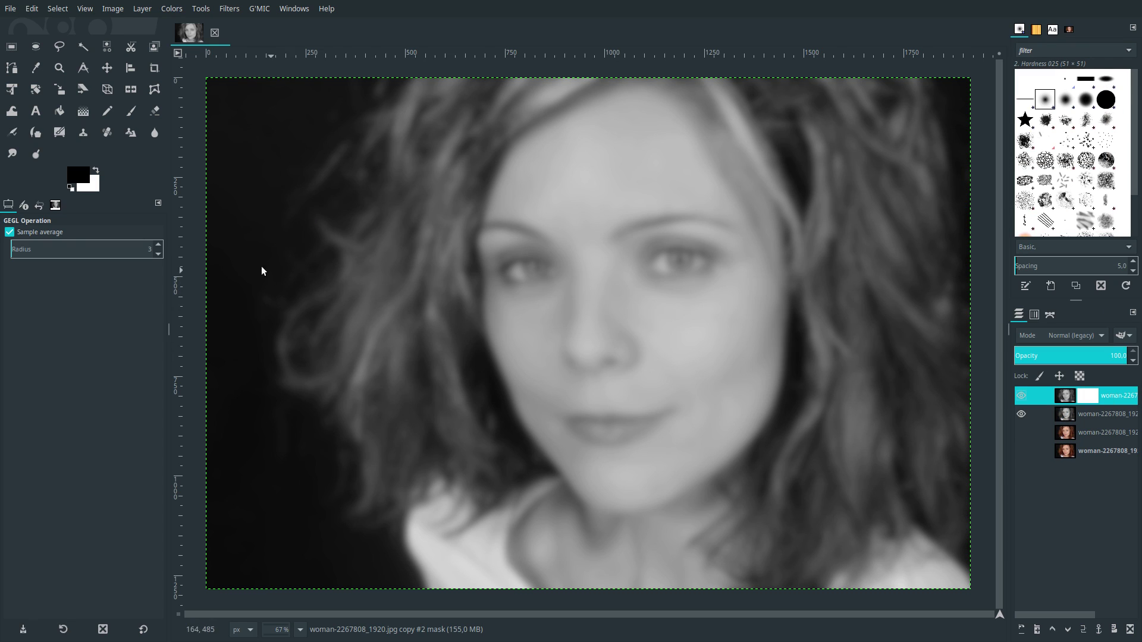
left_click(130, 112)
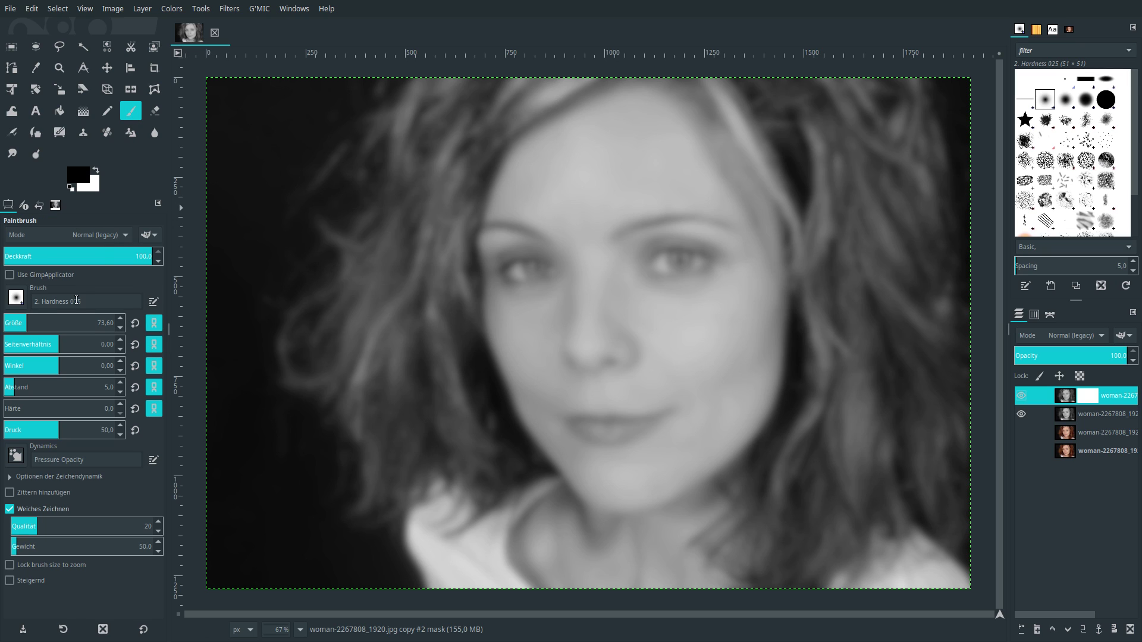
double_click(105, 323)
type("500")
key("Return")
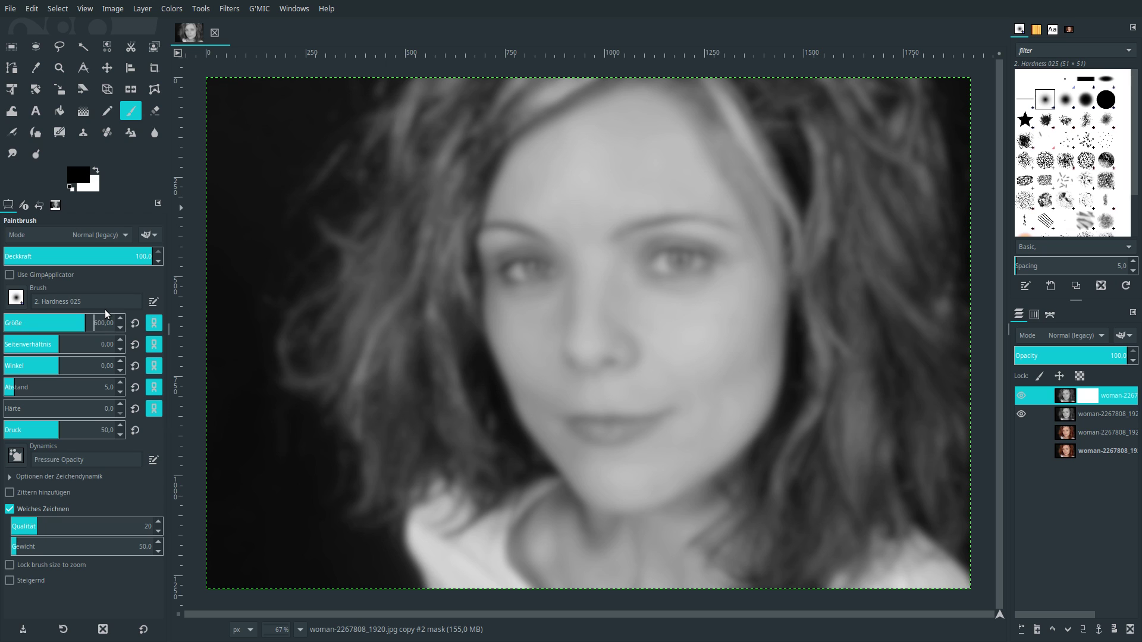
Paint black over the face to reveal it sharp, then merge the layer down.
left_click_drag(608, 109, 628, 546)
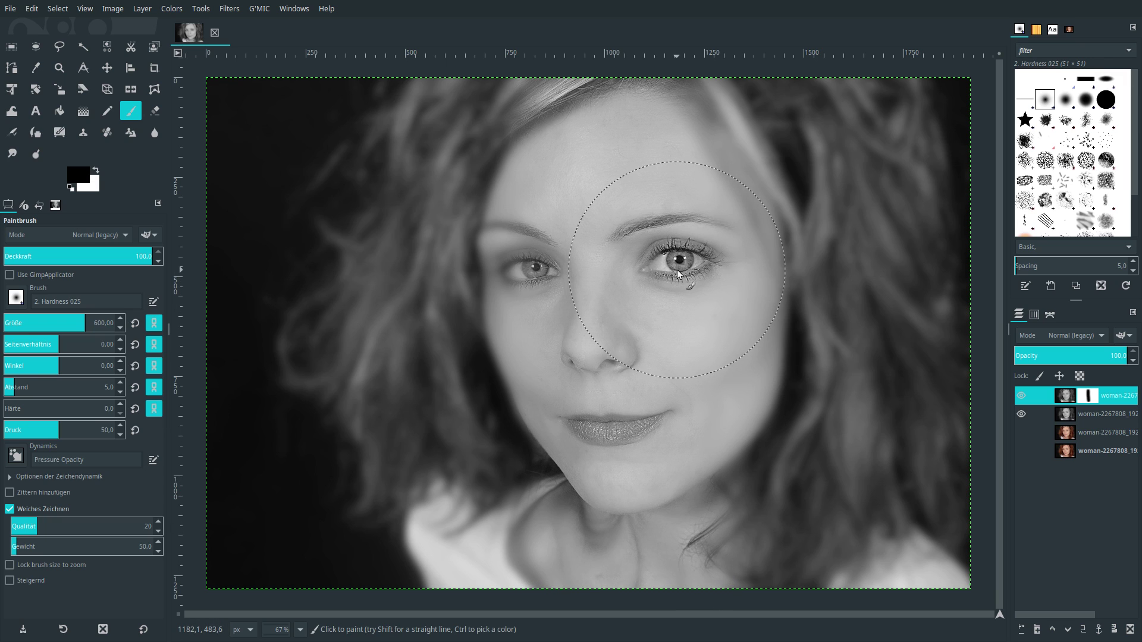
left_click_drag(677, 269, 530, 287)
mouse_move(571, 322)
left_mouse_down()
mouse_move(626, 334)
mouse_move(630, 523)
mouse_move(620, 524)
left_mouse_up()
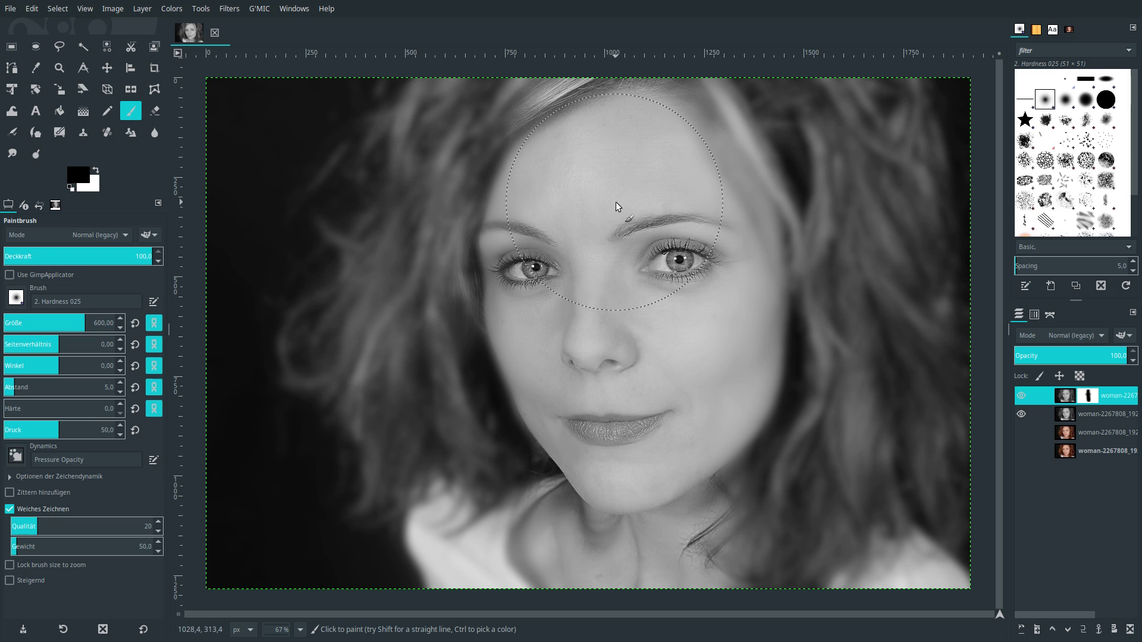
left_click_drag(597, 198, 523, 249)
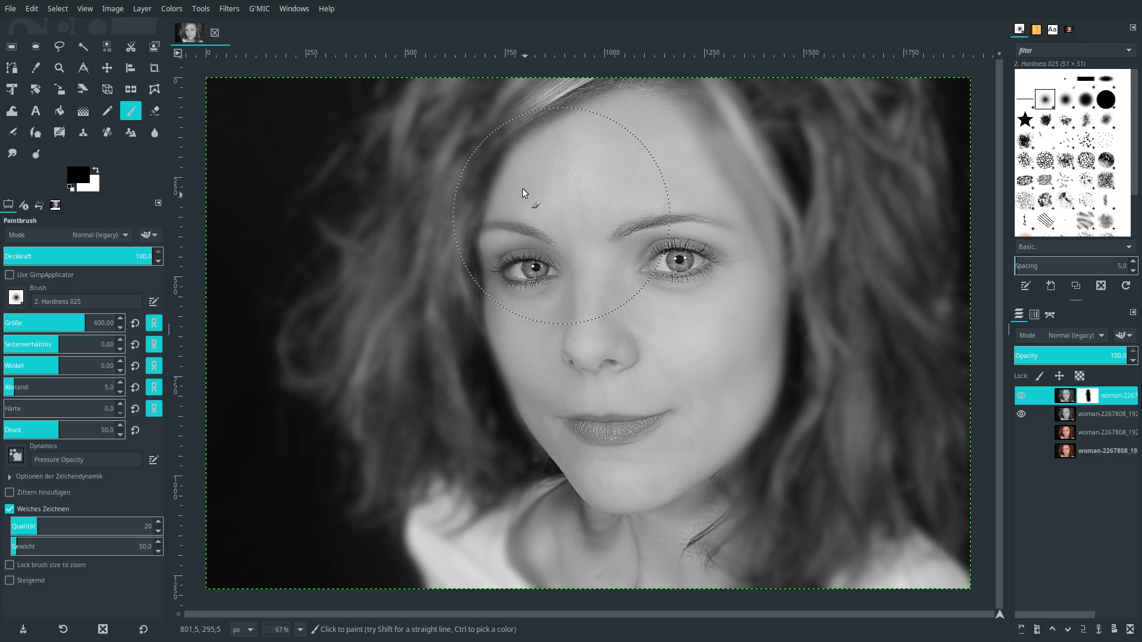
right_click(1067, 400)
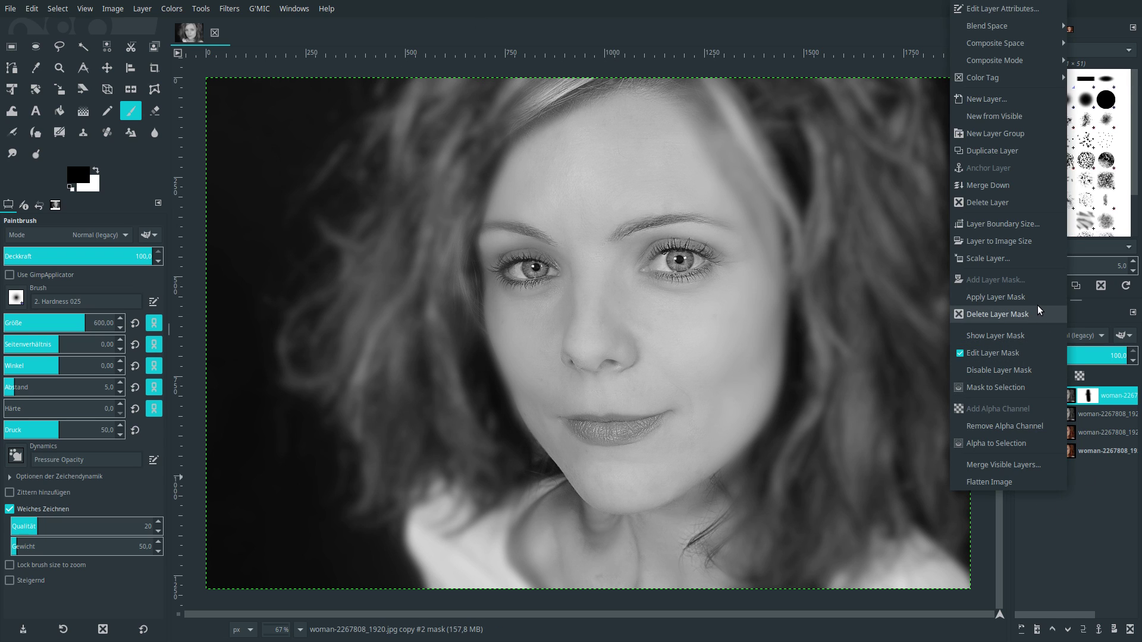
left_click(1018, 191)
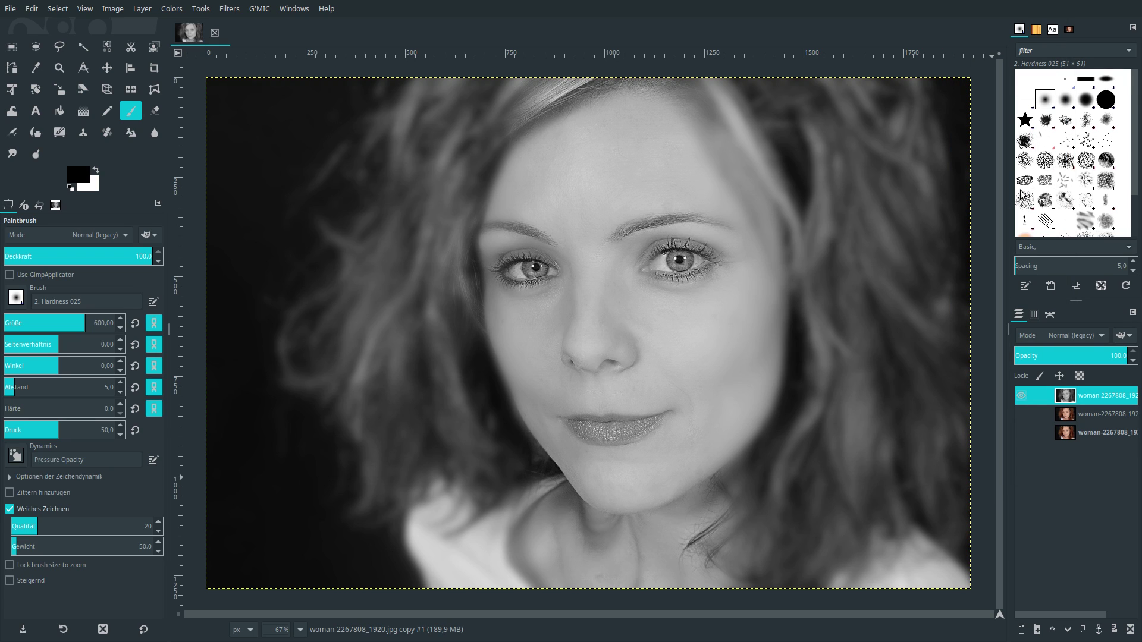
Apply Levels with output black 25, input black point 12 and input white point 214.
left_click(107, 68)
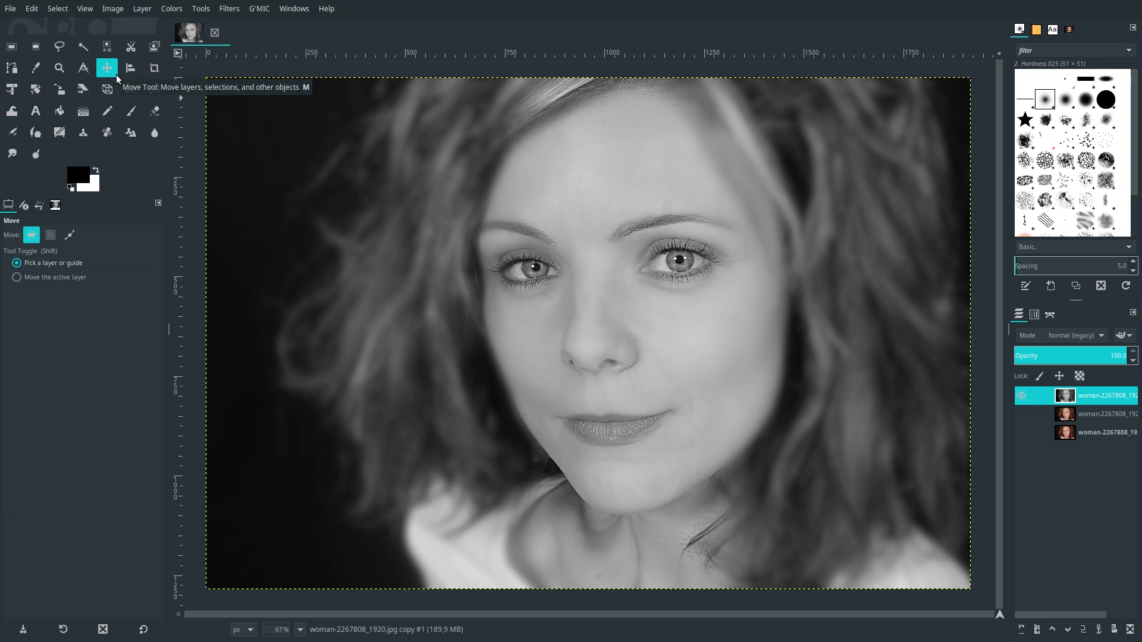
left_click(229, 8)
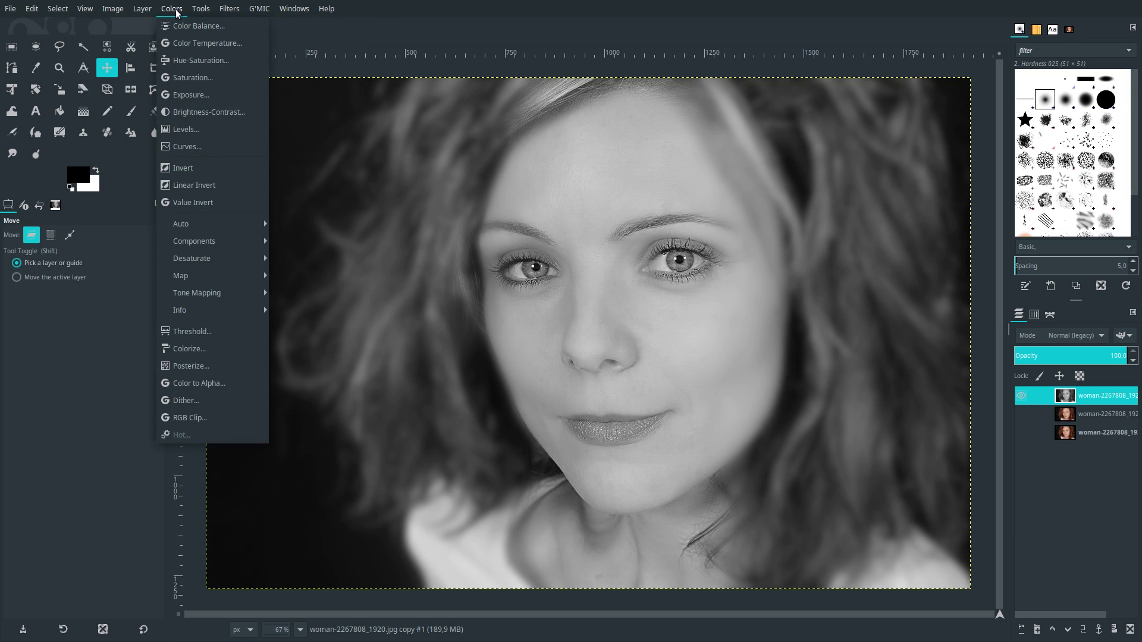
left_click(186, 128)
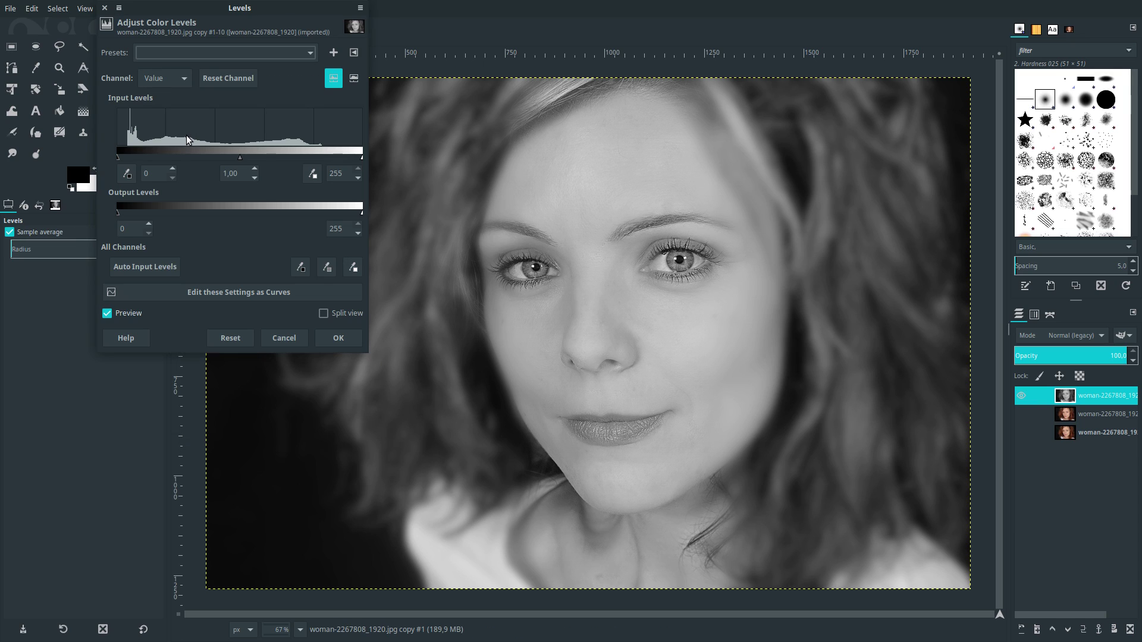
double_click(125, 231)
type("2")
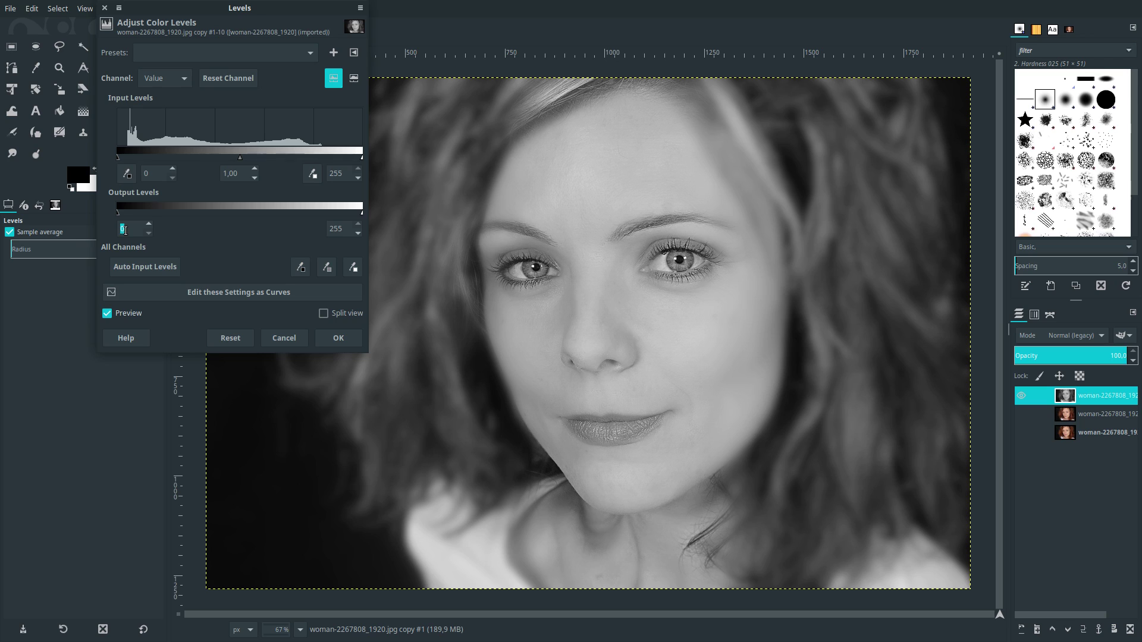
type("5")
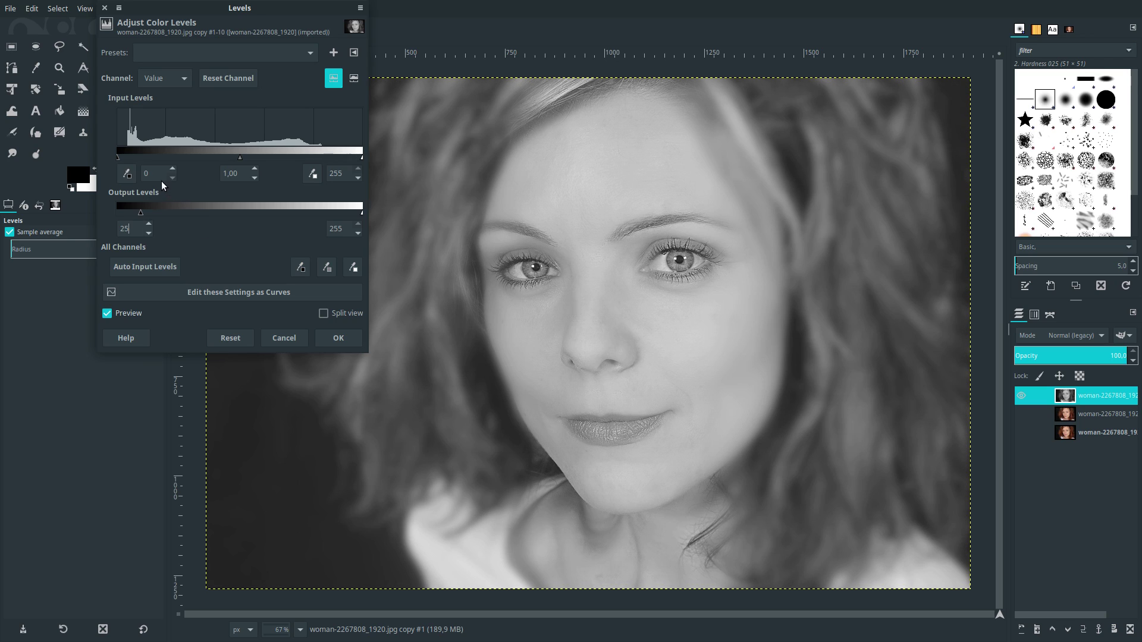
left_click(119, 158)
left_click_drag(119, 158, 128, 158)
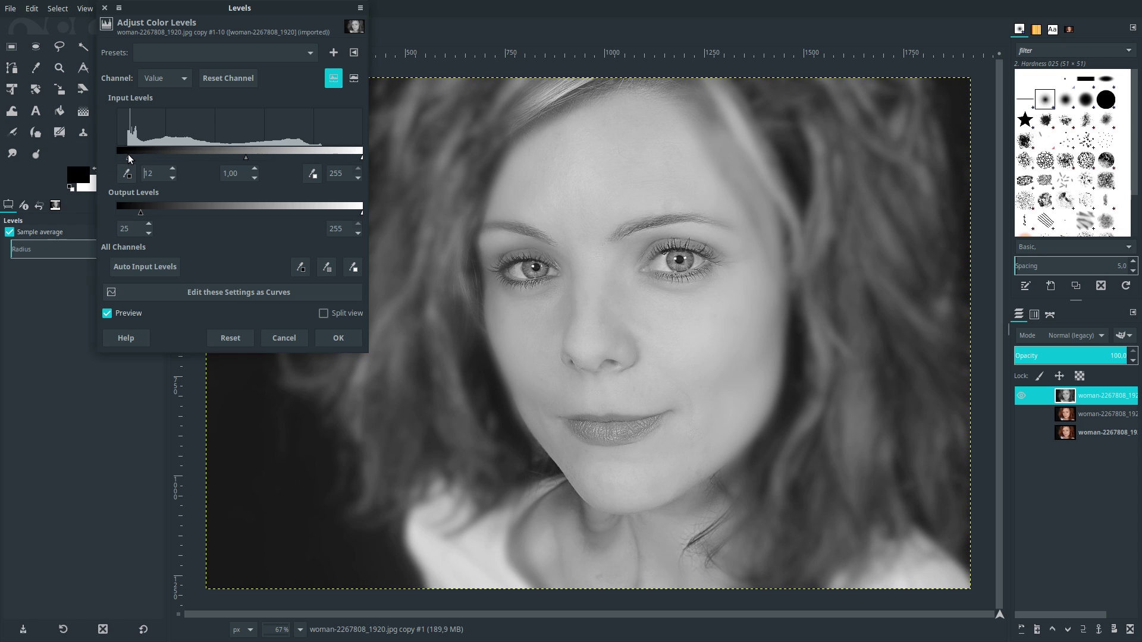
left_click_drag(361, 159, 324, 161)
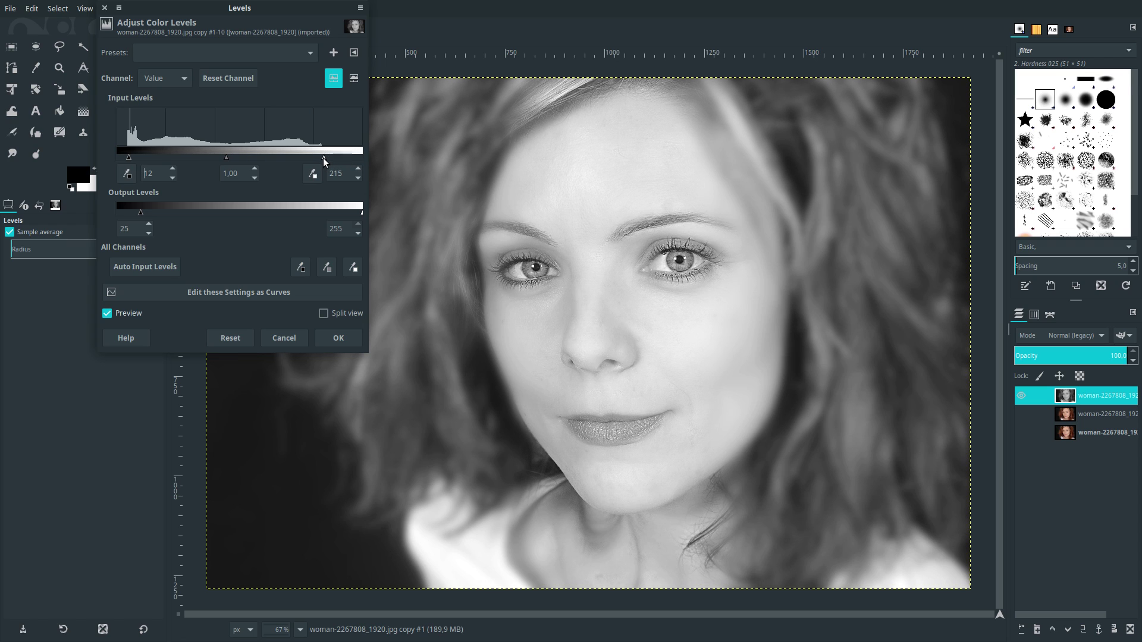
left_click_drag(324, 160, 322, 159)
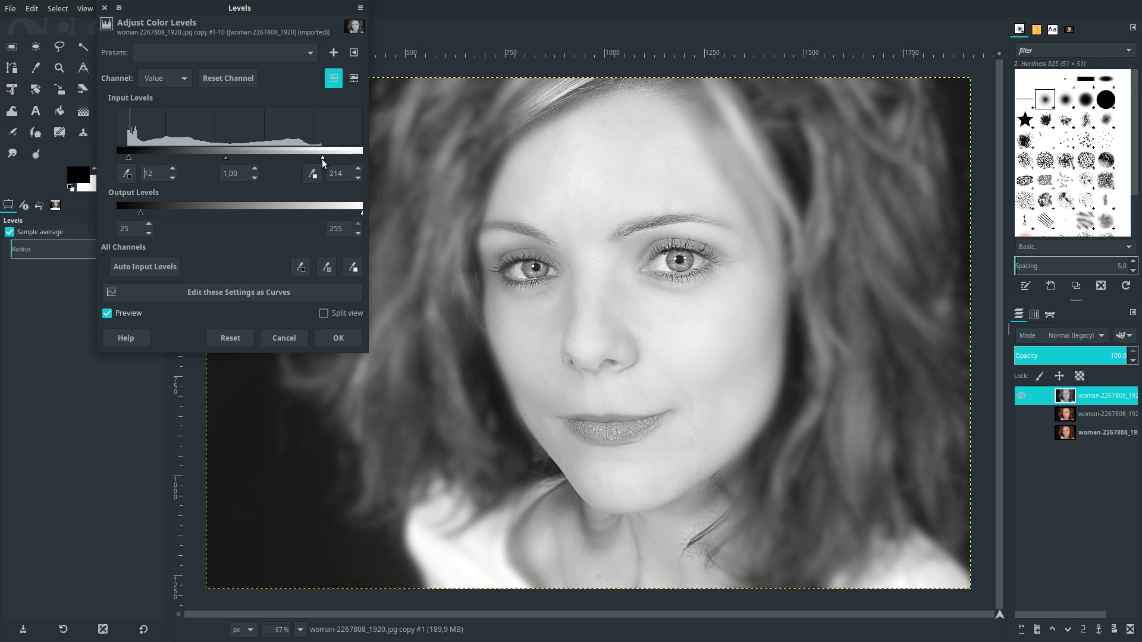
left_click(338, 339)
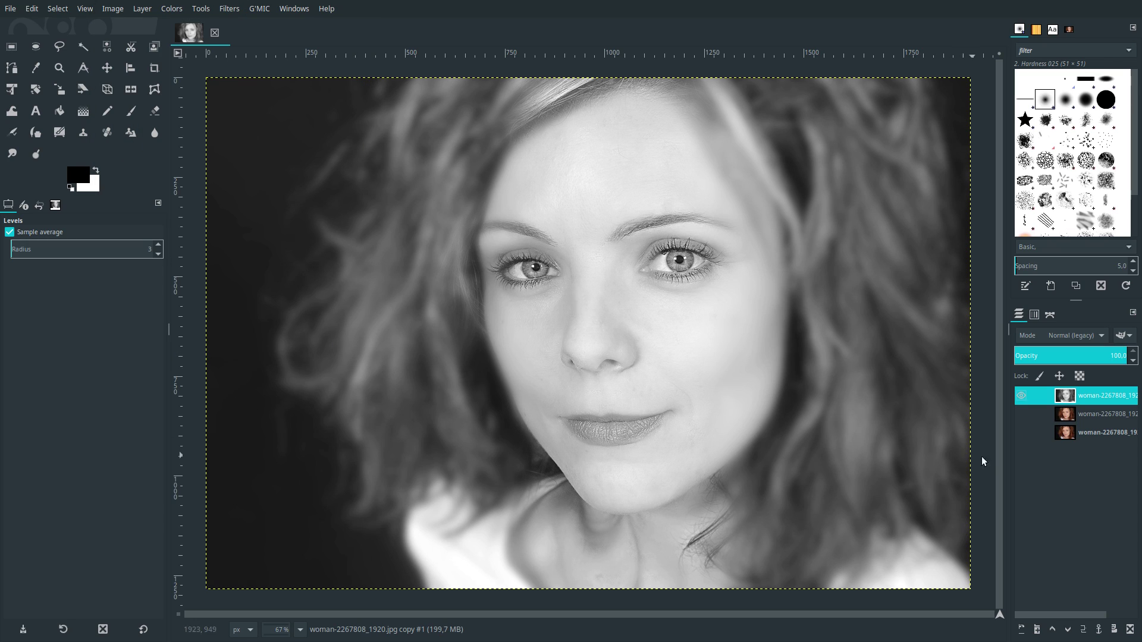
left_click(1021, 432)
left_click(1021, 396)
left_click(1021, 415)
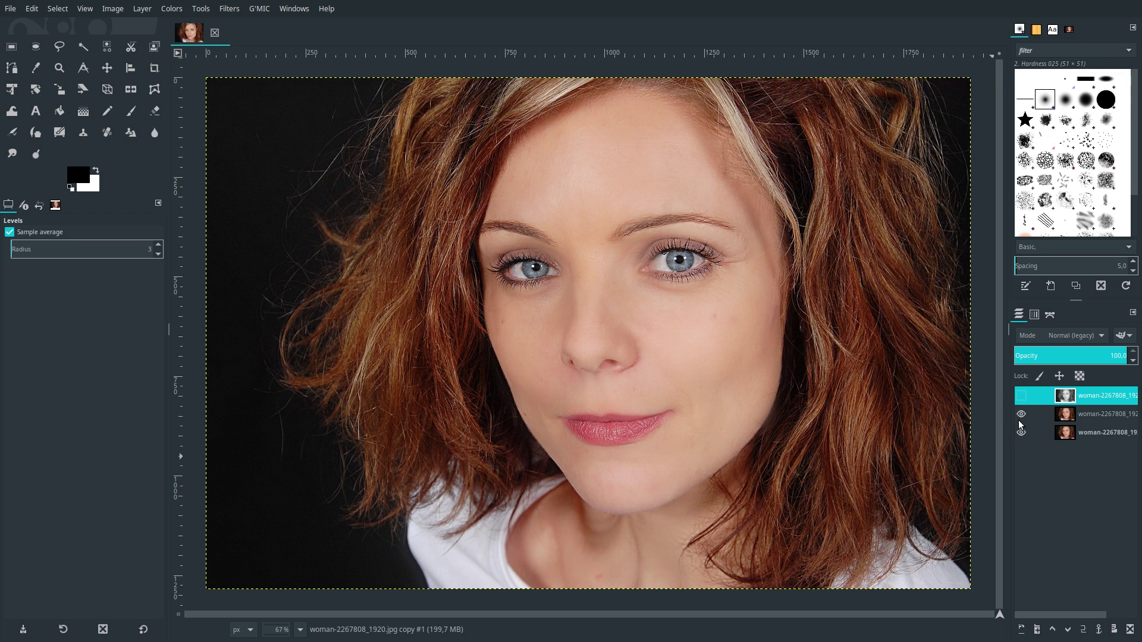
left_click(1021, 396)
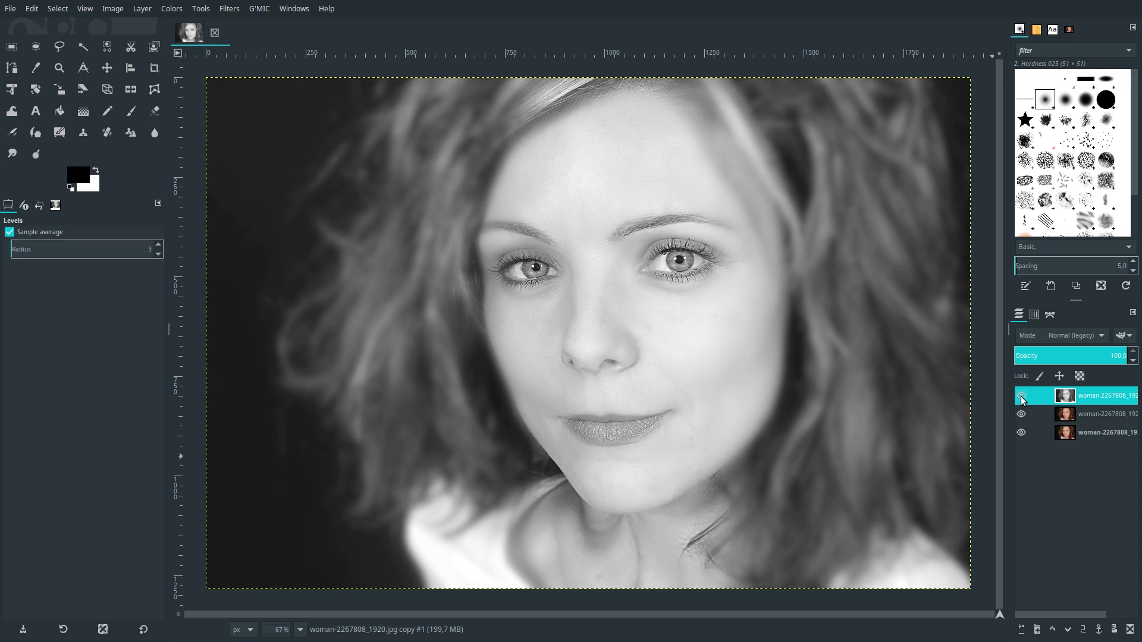